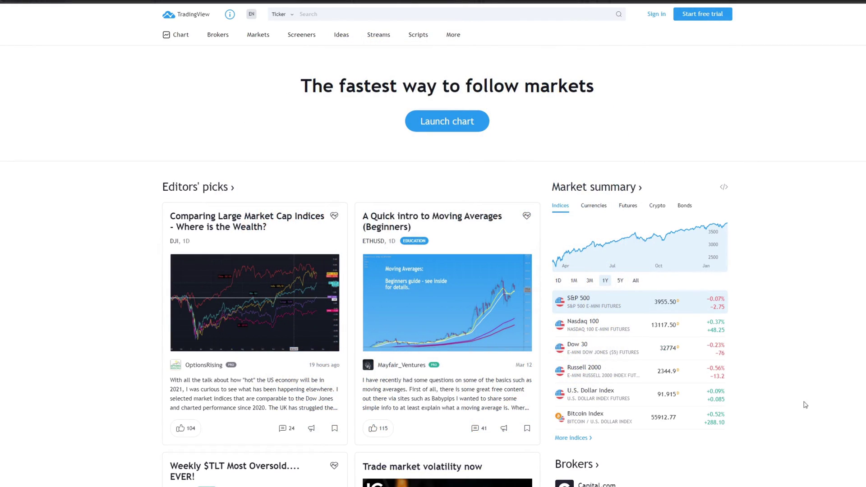
Search for the BTCUSD ticker, choose the Coinbase BTC/USD listing and open its full-featured chart
left_click(324, 15)
type("BTC")
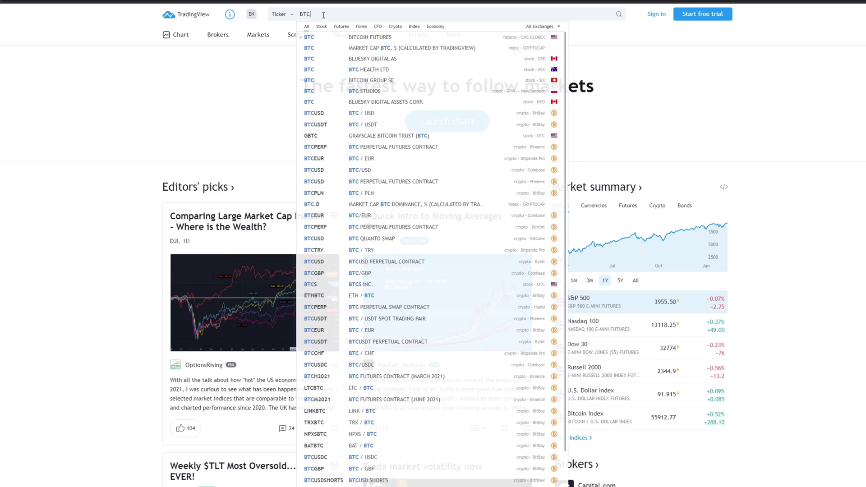
type("USD")
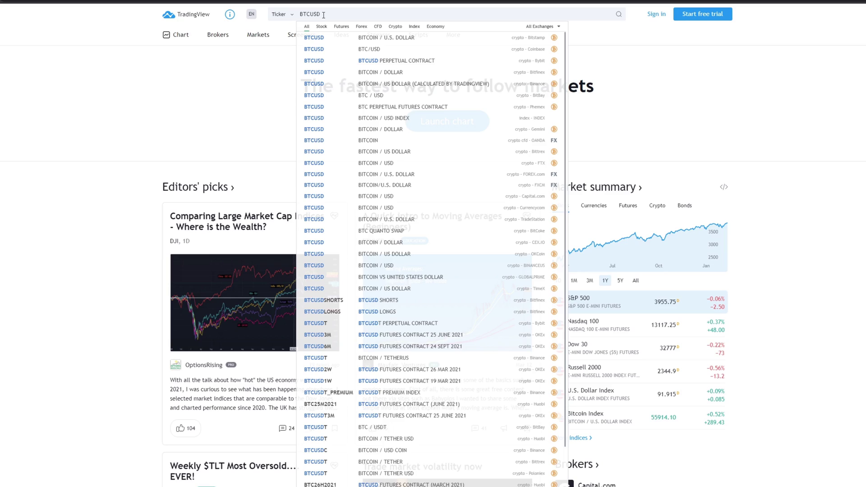
left_click(336, 52)
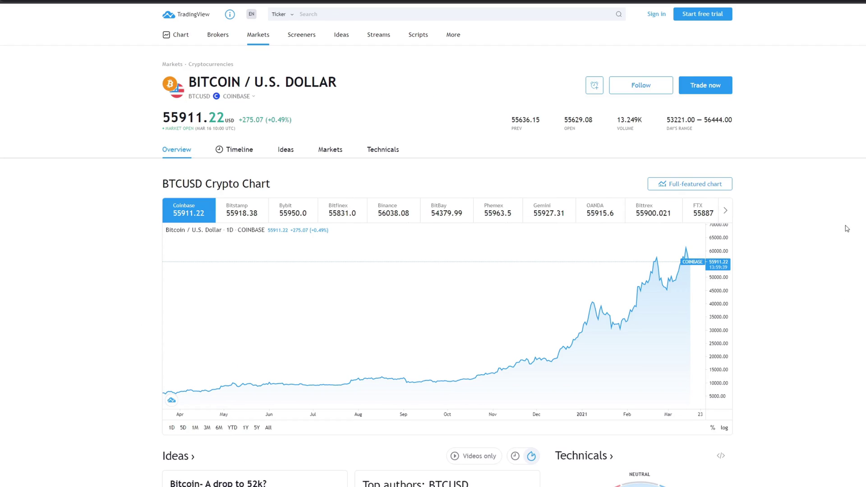
left_click(697, 188)
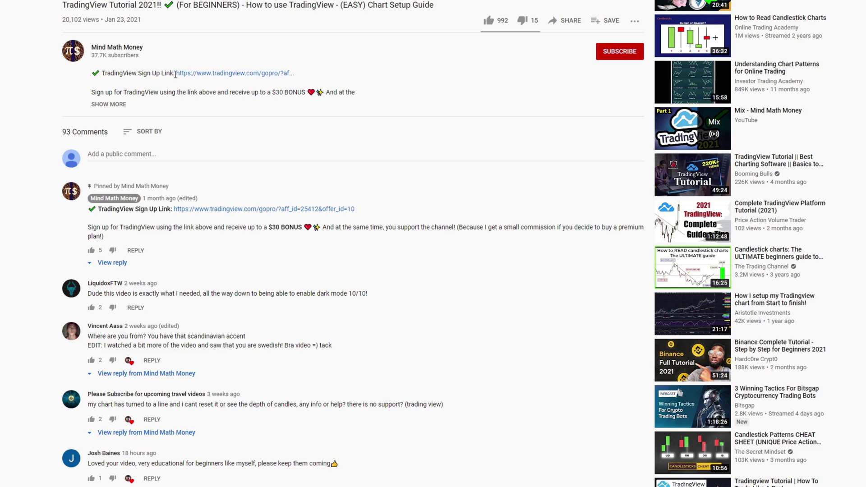
Highlight the TradingView sign-up link in the YouTube video's description
left_click_drag(176, 74, 323, 74)
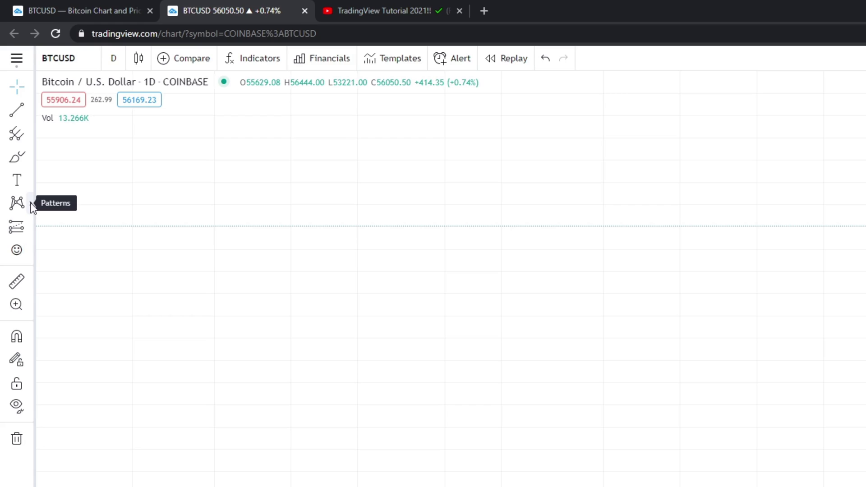
Draw an XABCD pattern in the empty chart area, with A as the highest point and D between B and X in height, and delete it
left_click(30, 206)
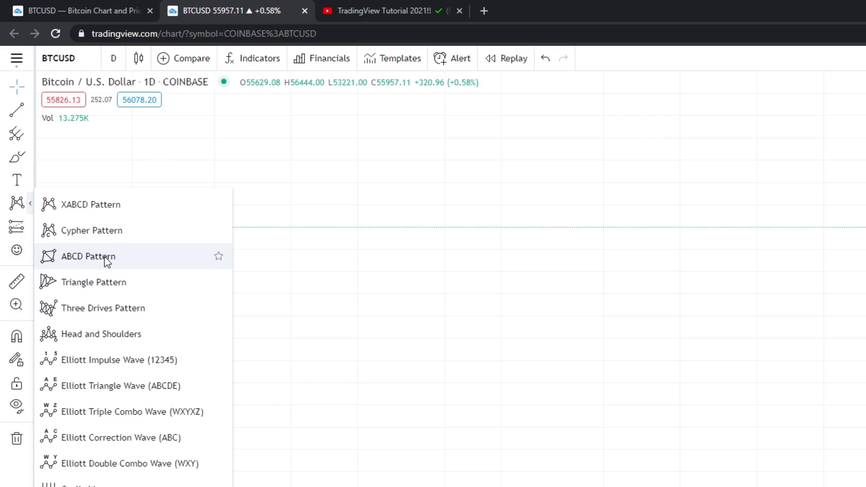
left_click(112, 216)
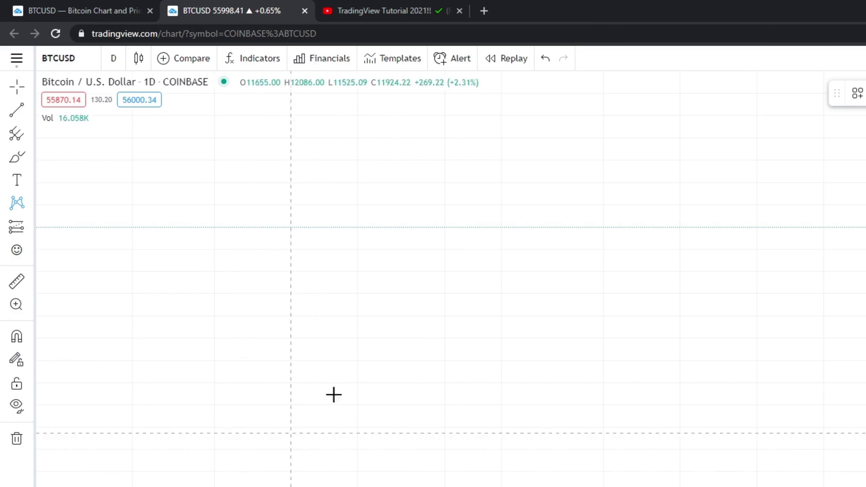
left_click(271, 410)
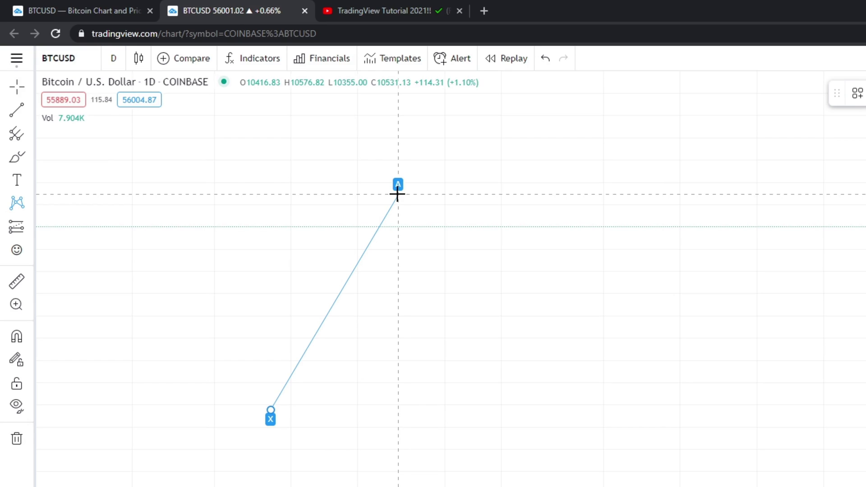
left_click(398, 194)
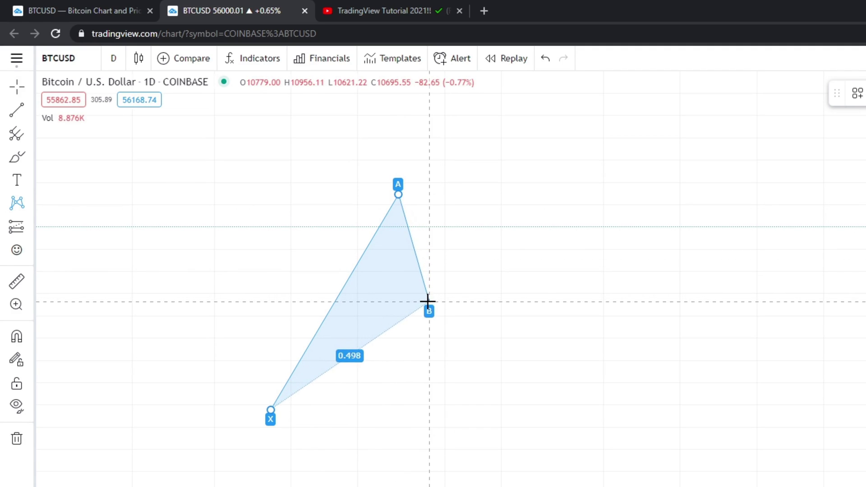
left_click(428, 302)
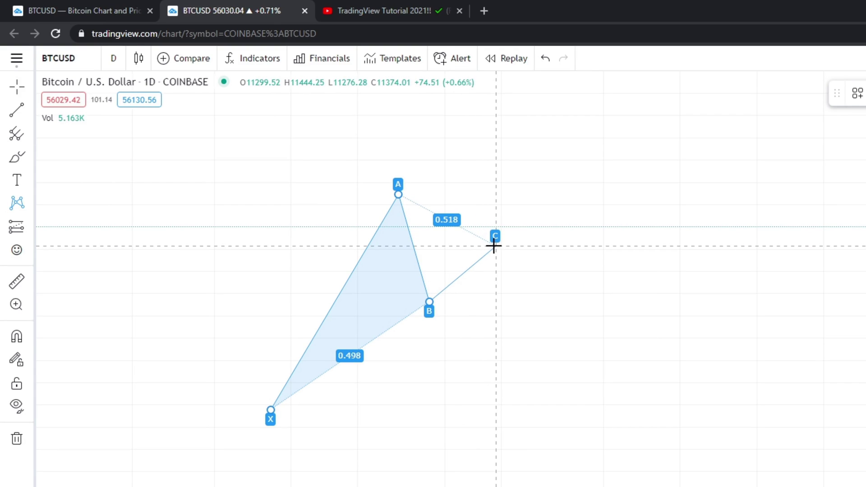
left_click(494, 245)
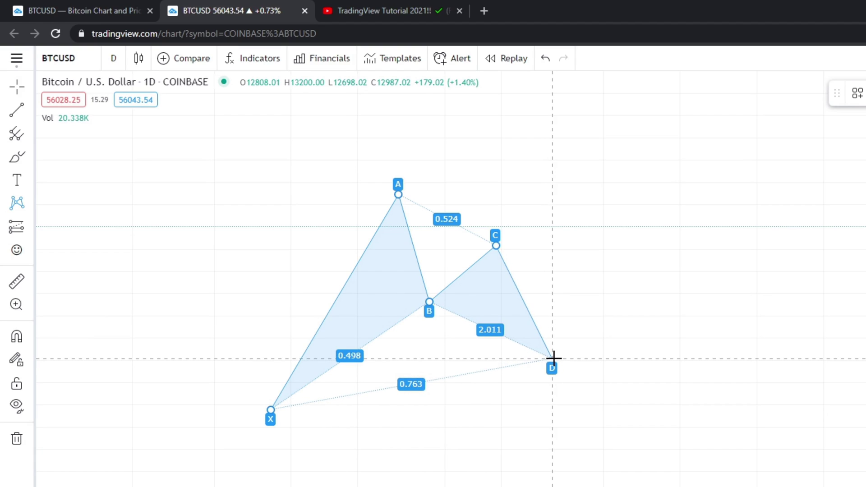
left_click(554, 359)
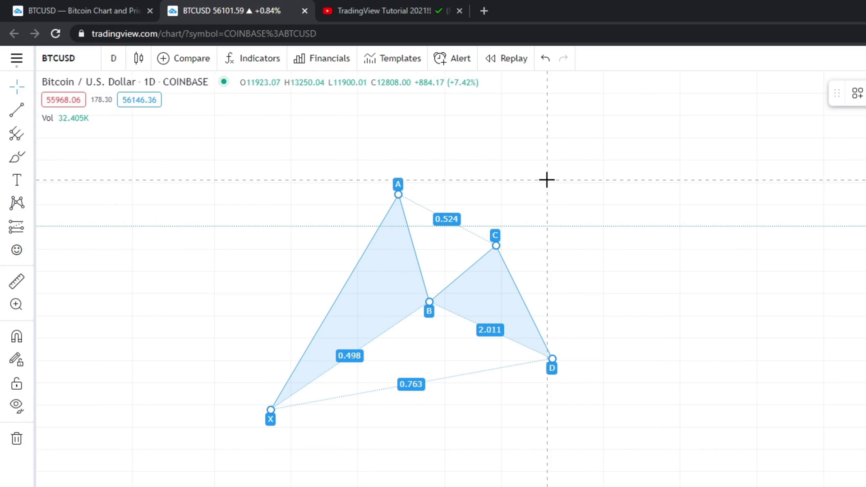
key("Delete")
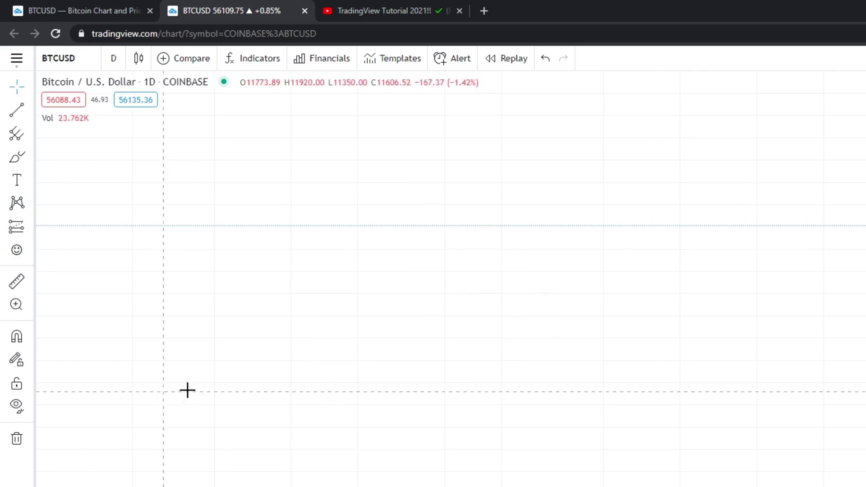
Draw a Head and Shoulders pattern above the candles from about 31 Aug to 11 Nov 2020, with its neckline near 46000 and head near 65000
left_click(30, 203)
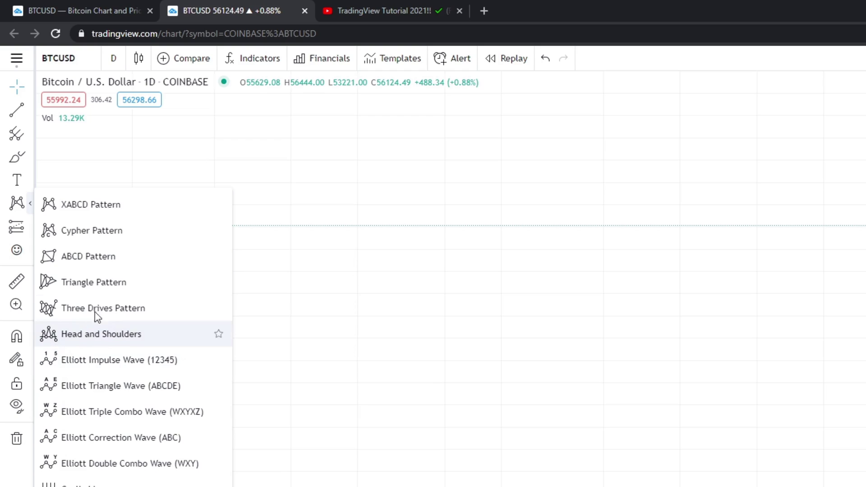
left_click(109, 339)
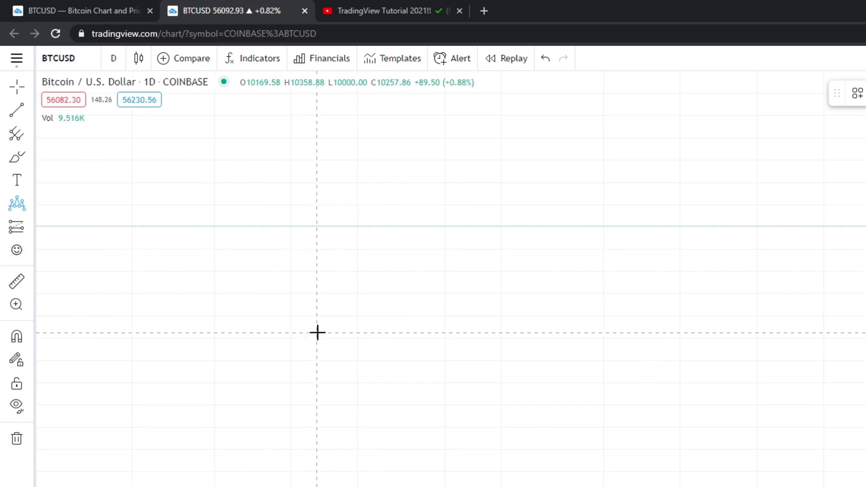
left_click(287, 338)
left_click(357, 250)
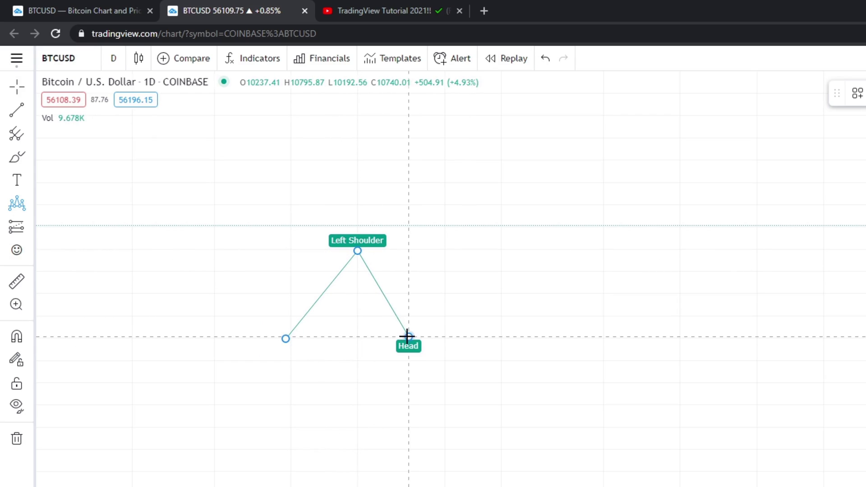
left_click(408, 336)
left_click(522, 124)
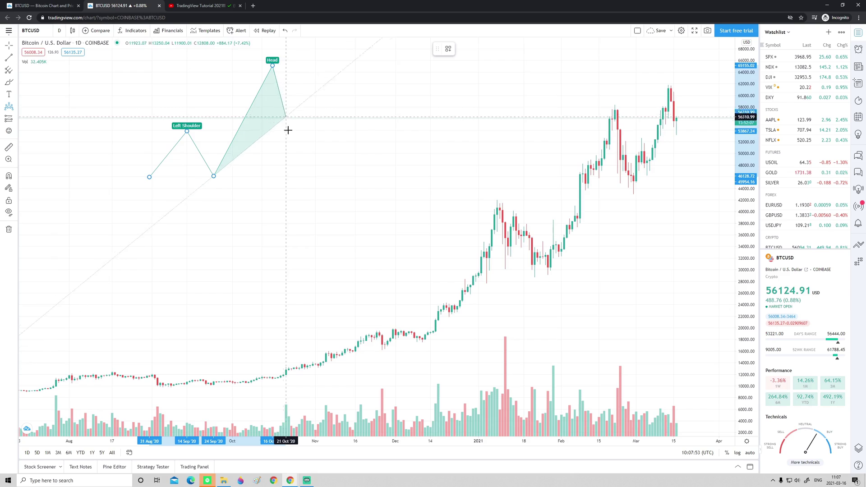
left_click(291, 176)
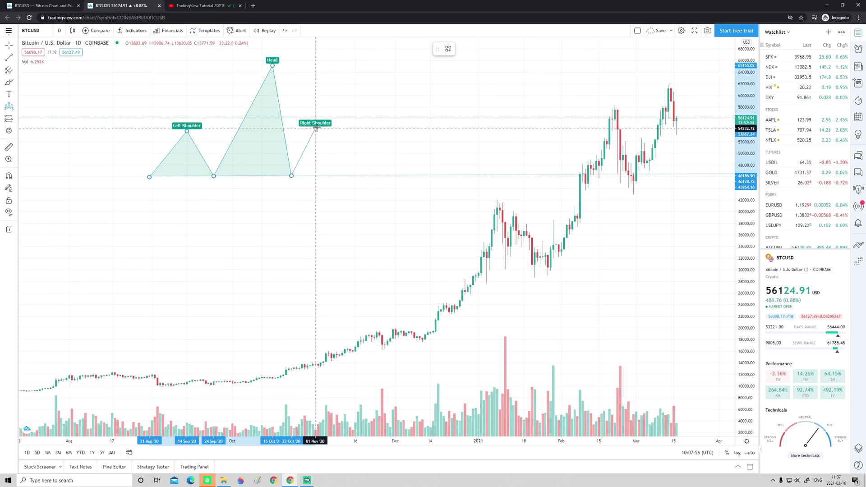
left_click(326, 118)
left_click(341, 175)
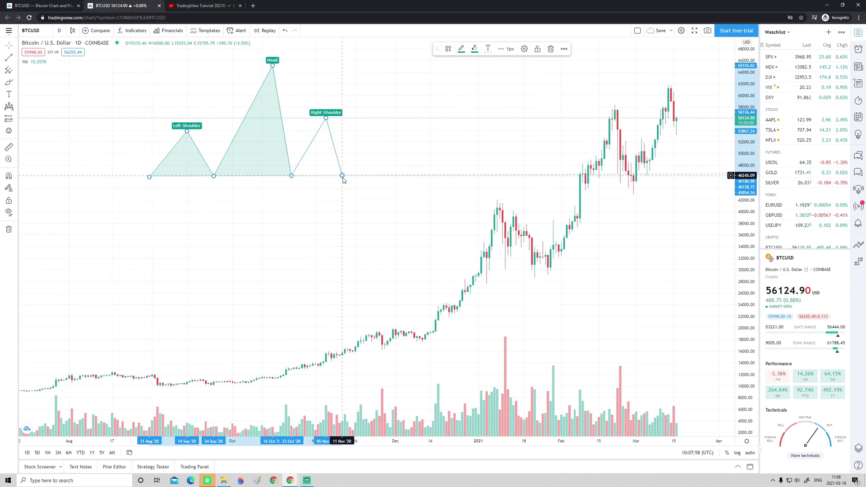
Trace a rounded three-peak outline over the head and shoulders pattern with the Brush, and delete the stroke
left_click(9, 82)
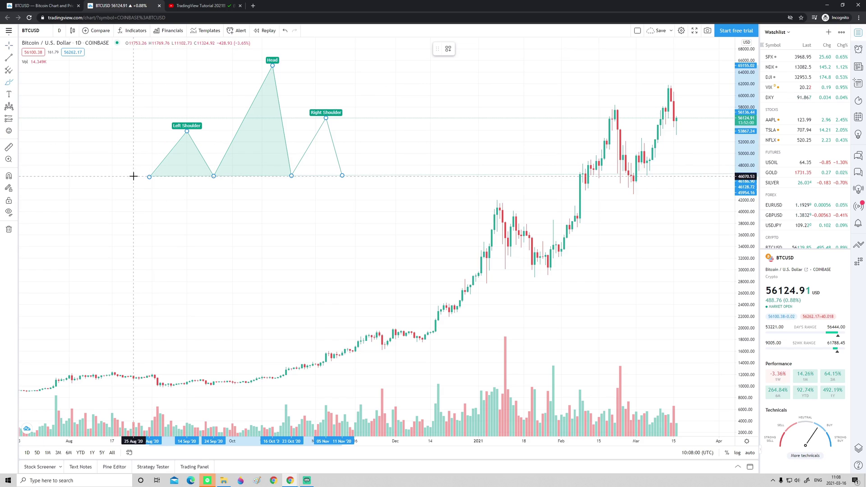
mouse_move(134, 176)
left_mouse_down()
mouse_move(171, 126)
mouse_move(194, 131)
mouse_move(207, 176)
mouse_move(233, 95)
mouse_move(275, 61)
mouse_move(288, 173)
mouse_move(301, 124)
mouse_move(340, 123)
mouse_move(358, 176)
left_mouse_up()
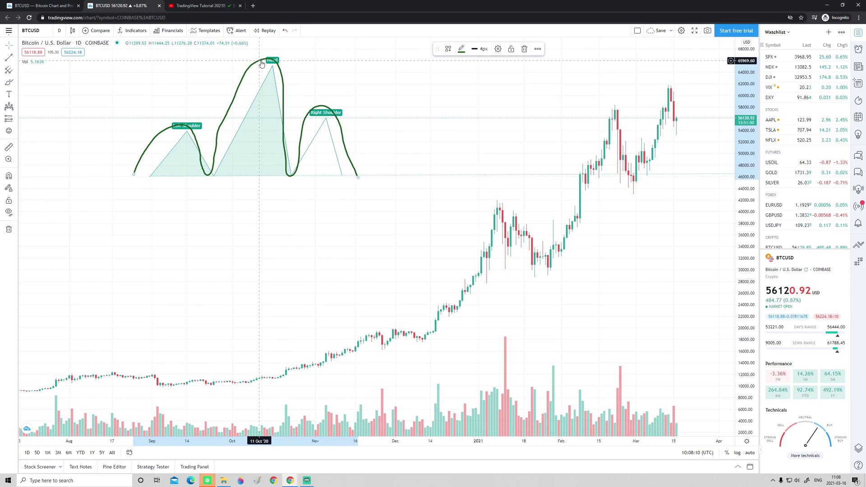
key("Delete")
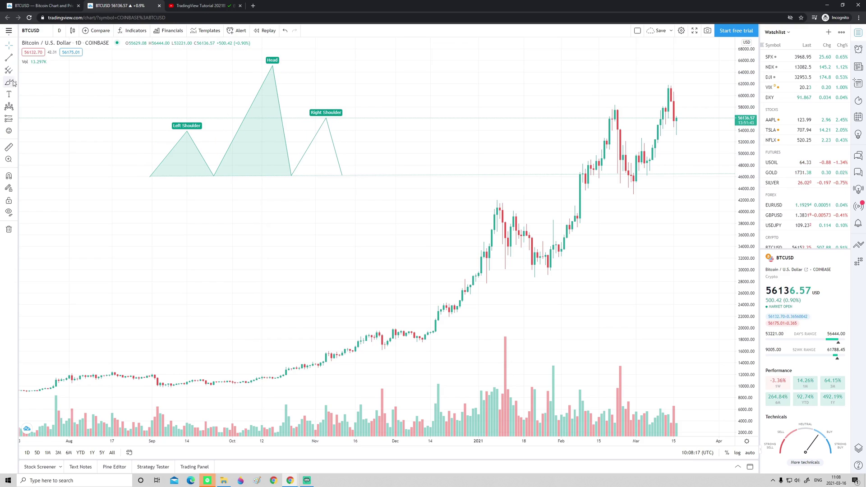
Brush a horizontal line along the pattern's neckline at about 46000, from mid August to late December 2020, and delete it
left_click(12, 83)
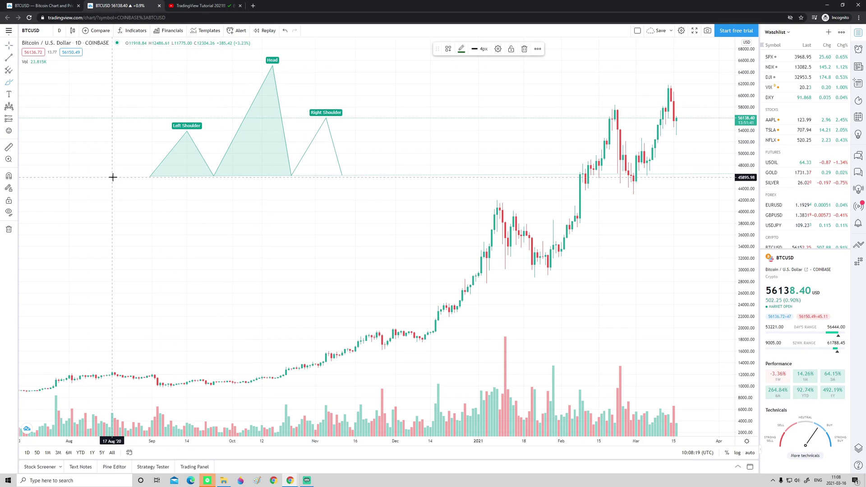
left_click_drag(113, 177, 465, 174)
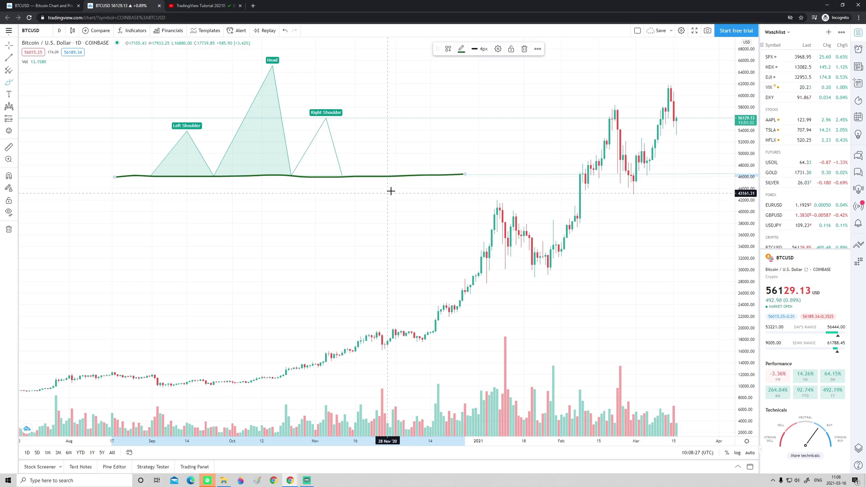
key("Delete")
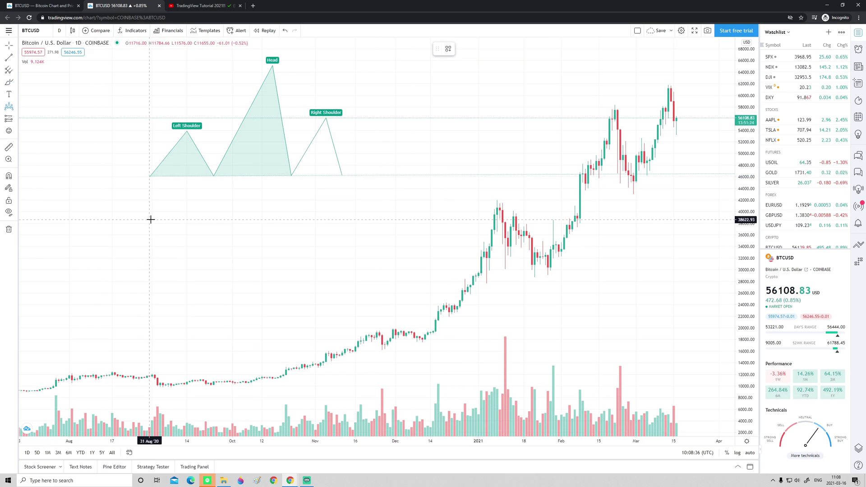
Draw an inverted Head and Shoulders pattern below the first, from about 31 Aug to 13 Nov 2020, with neckline near 39000 and head near 17400
left_click(149, 217)
left_click(184, 274)
left_click(211, 218)
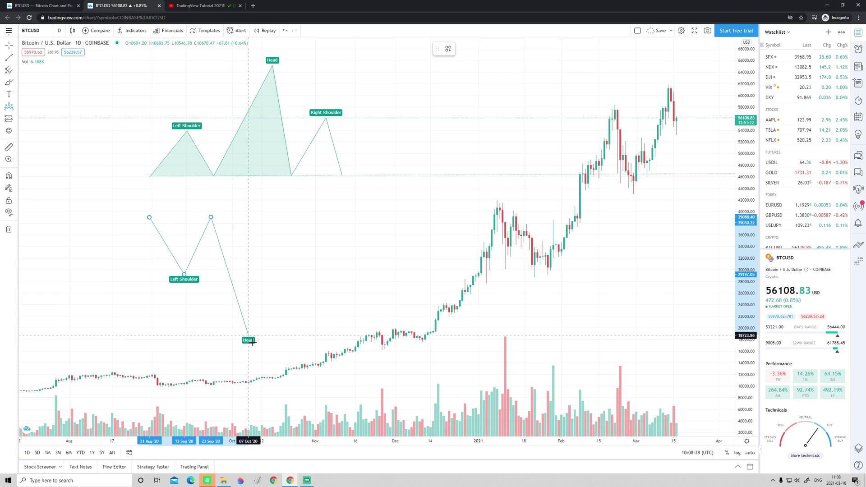
left_click(256, 343)
left_click(292, 215)
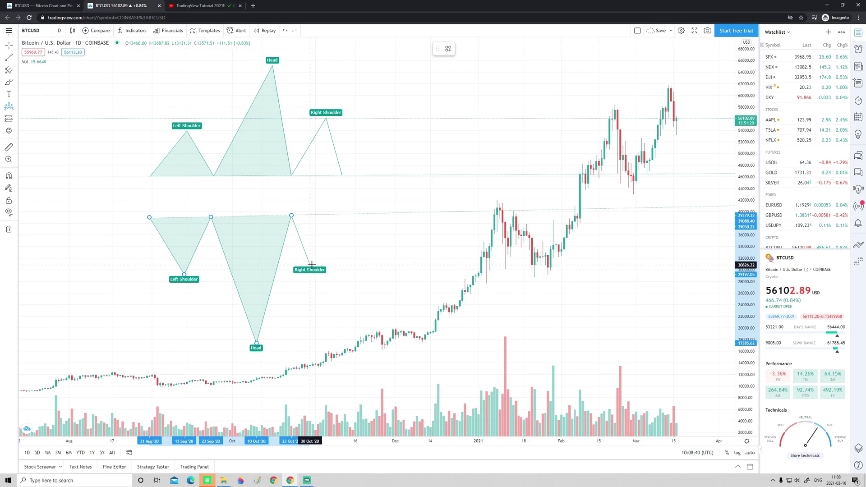
left_click(313, 265)
left_click(347, 214)
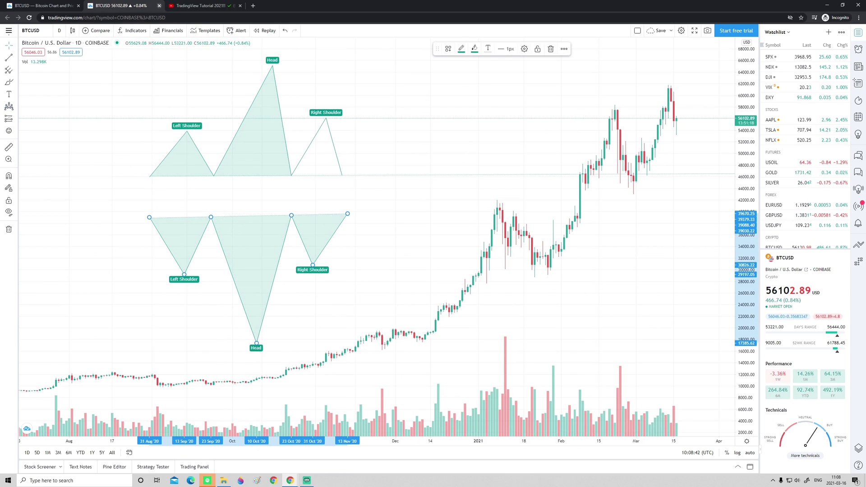
Delete the inverted and the upright head and shoulders patterns from the chart
key("Delete")
left_click(187, 131)
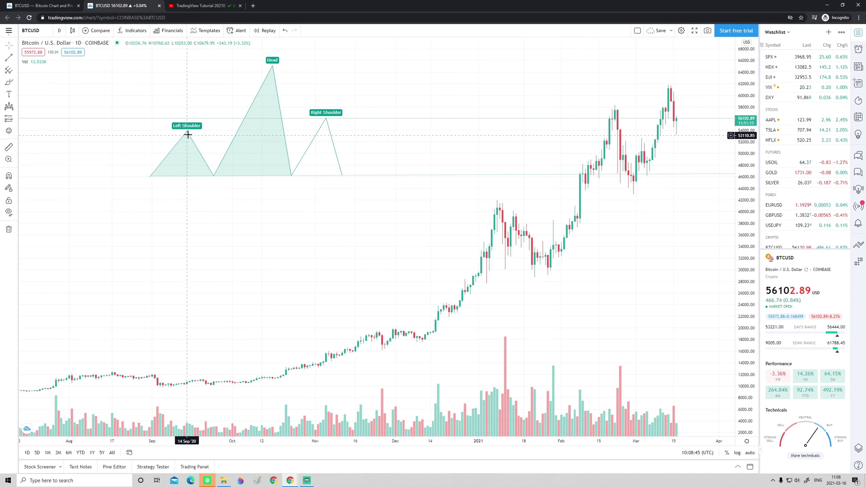
key("Delete")
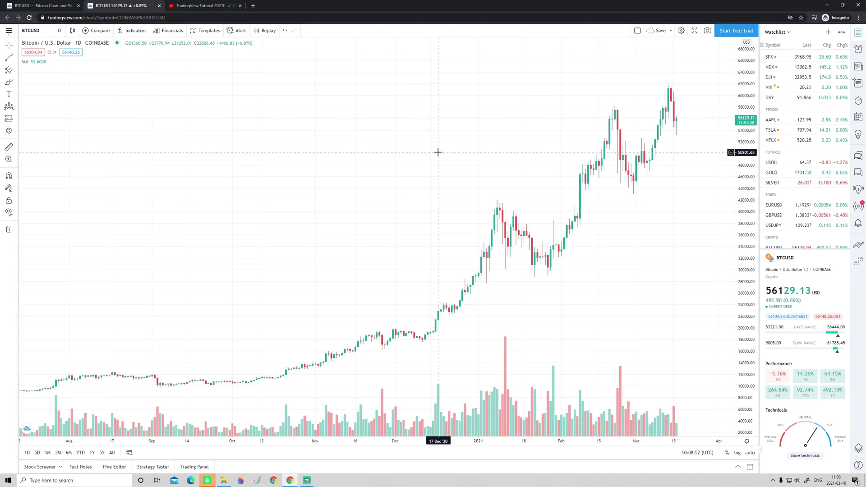
Brush three separate arcs above the candles between August and November 2020, forming a left shoulder, a higher head and a right shoulder
scroll(287, 190, "up", 2)
scroll(38, 90, "down", 5)
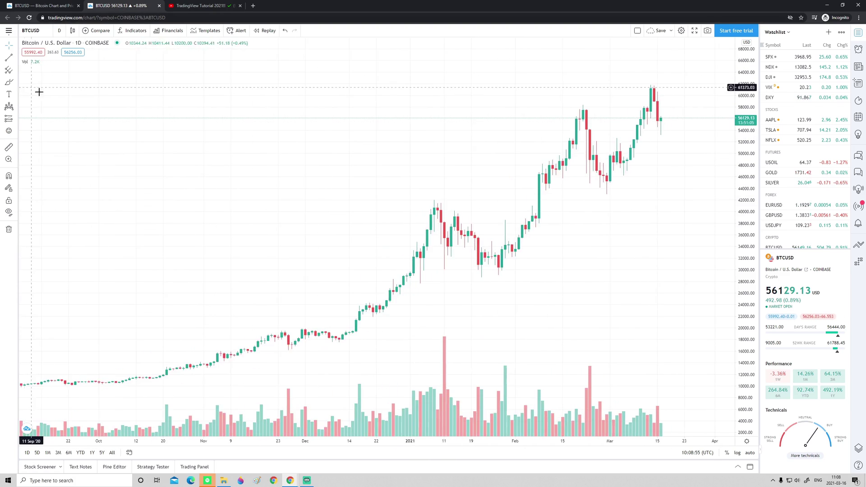
left_click(135, 153)
left_click(195, 151)
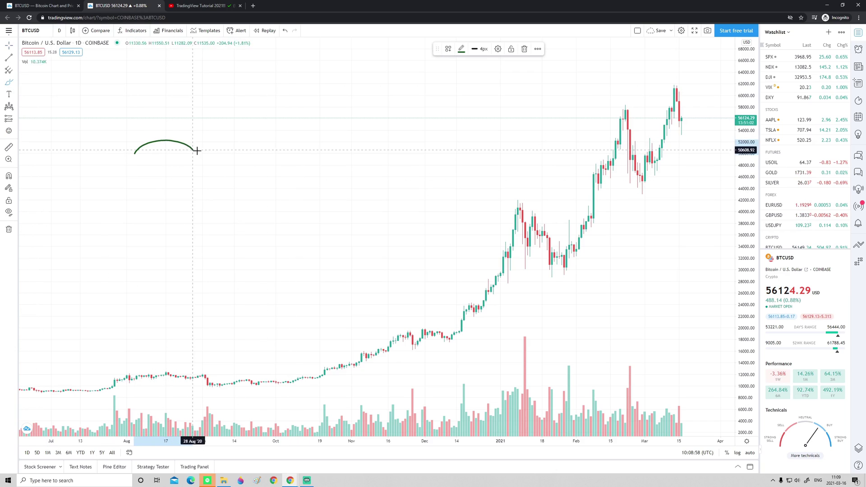
left_click(208, 91)
left_click(280, 90)
left_click(284, 120)
left_click(354, 128)
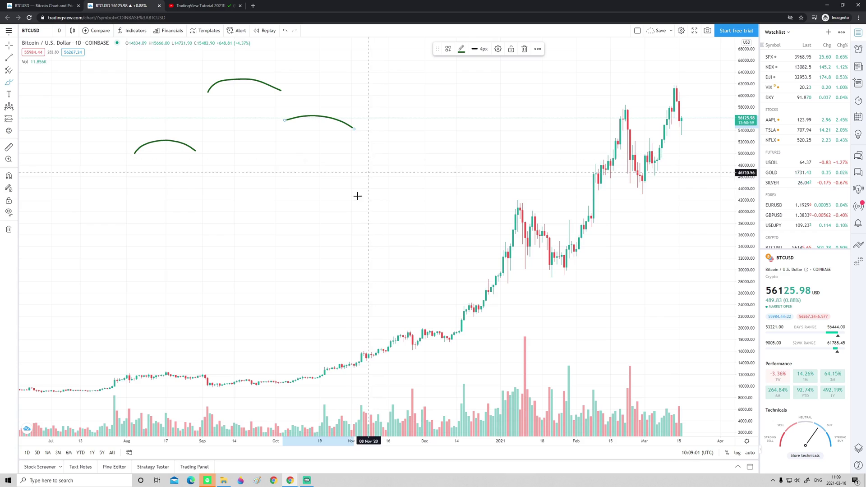
Delete the three brushed arcs one after another, starting with the right shoulder
key("Delete")
left_click(243, 80)
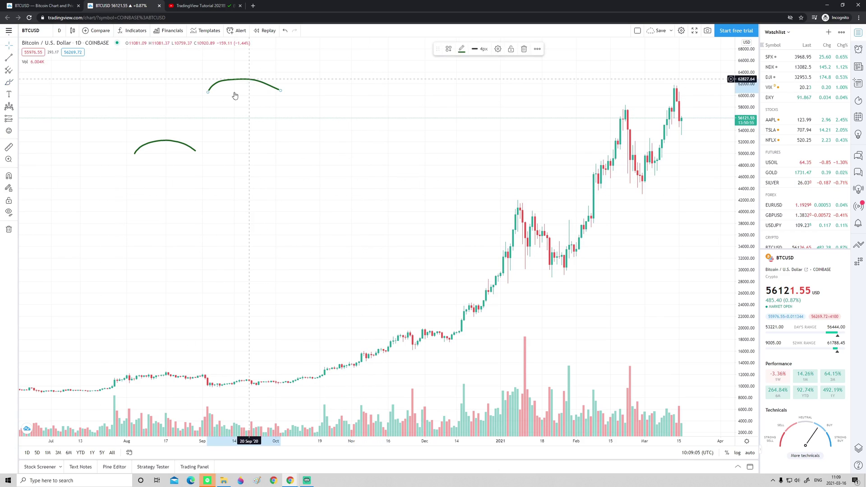
key("Delete")
left_click(164, 141)
key("Delete")
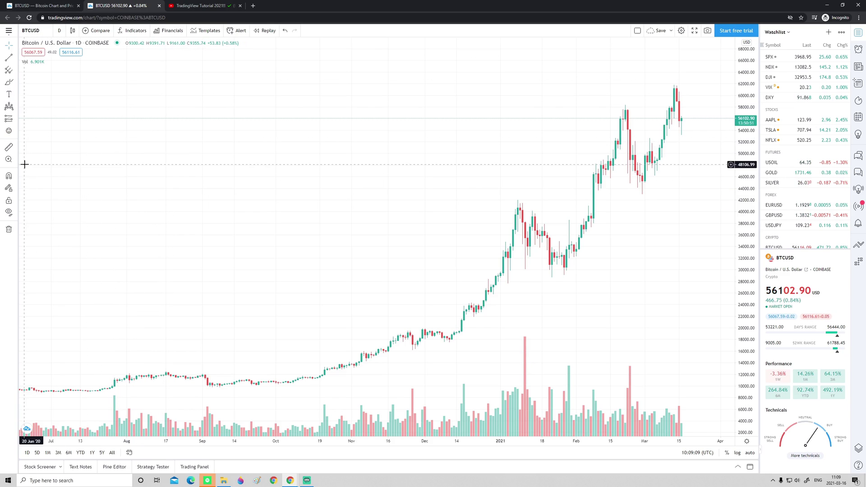
Draw a large rising Elliott Impulse Wave (12345) in the empty area above the 2020 candles and delete it
left_click(16, 107)
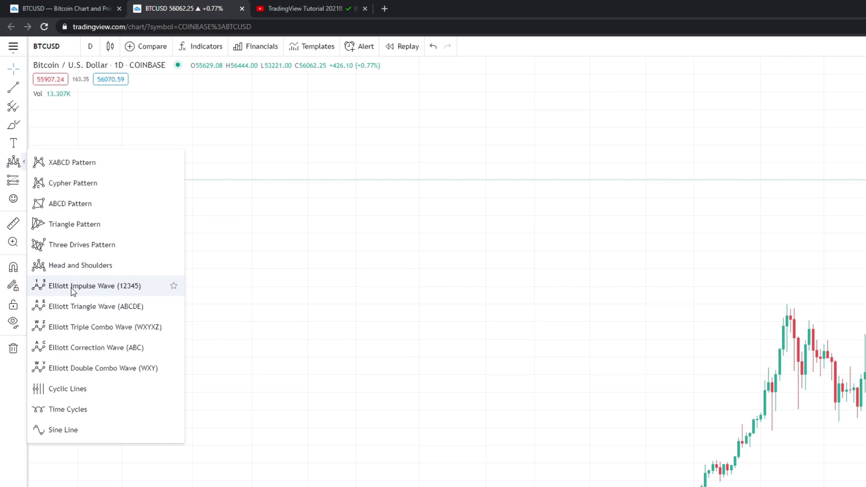
left_click(73, 288)
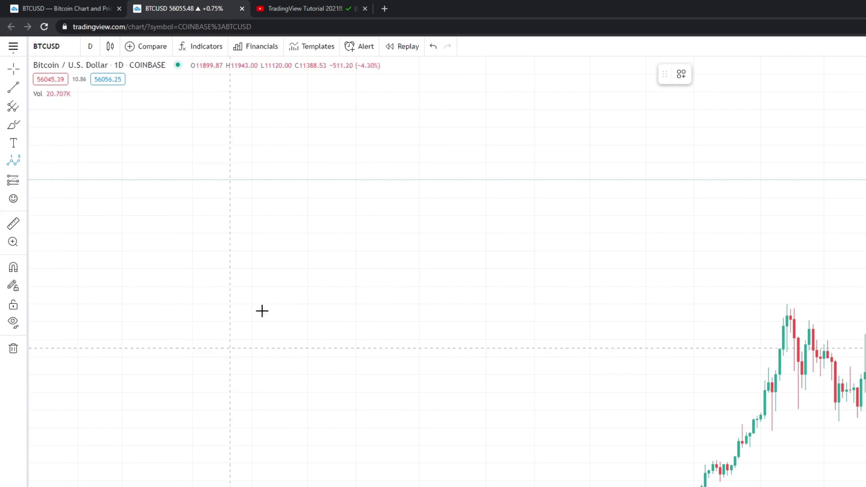
left_click(23, 161)
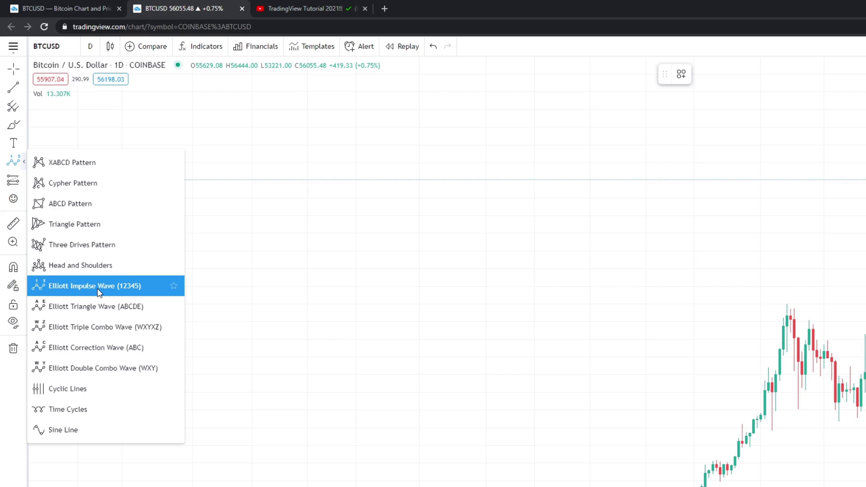
left_click(99, 289)
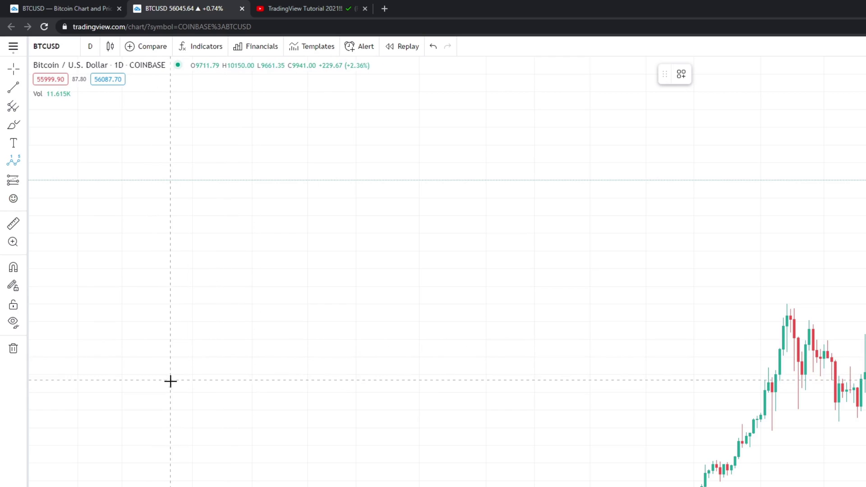
left_click(144, 413)
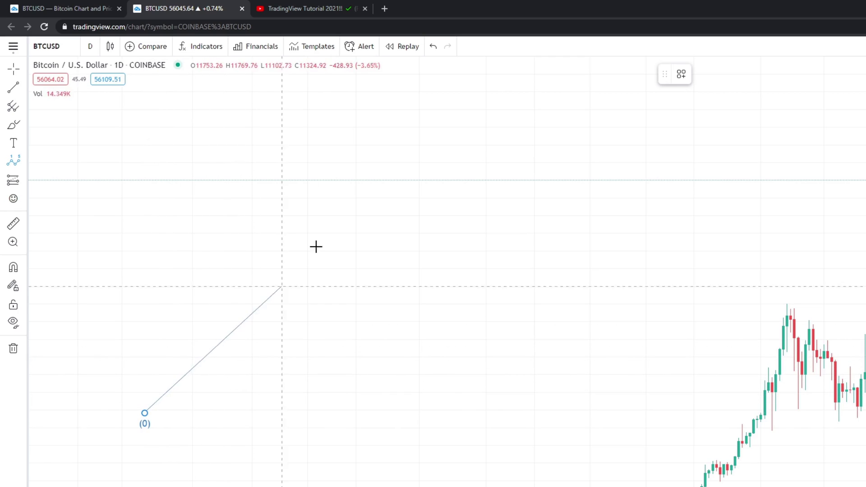
left_click(341, 197)
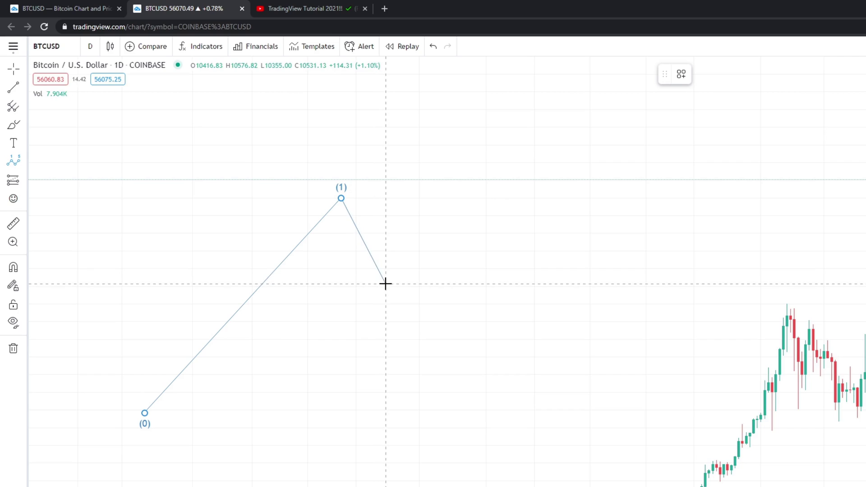
left_click(575, 86)
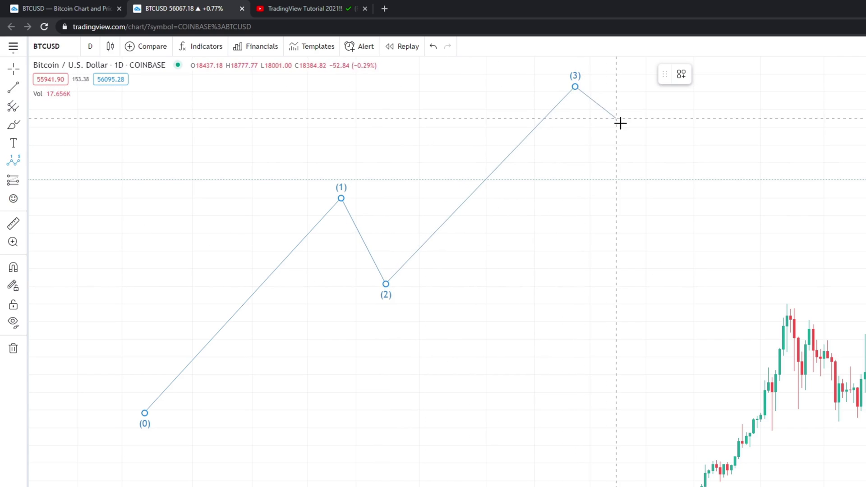
left_click(637, 168)
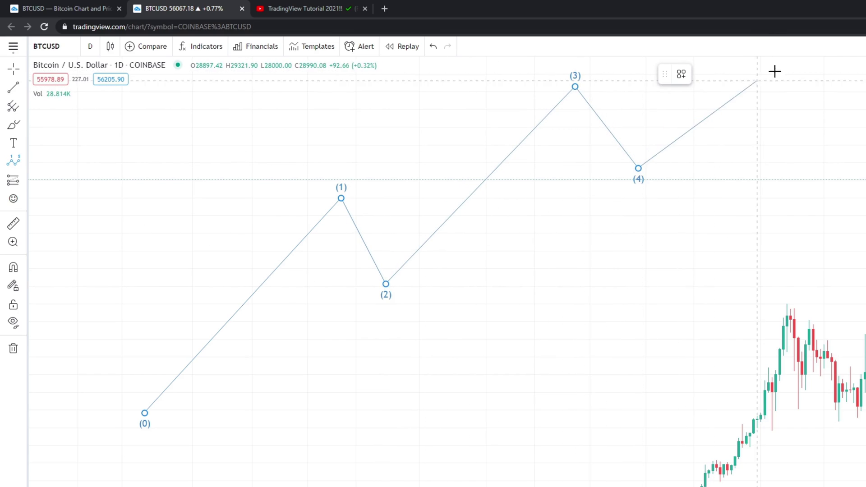
left_click(784, 61)
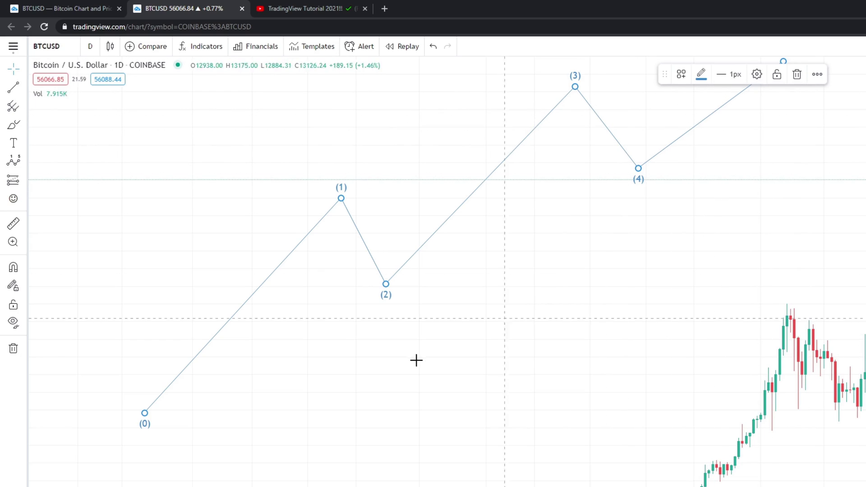
key("Delete")
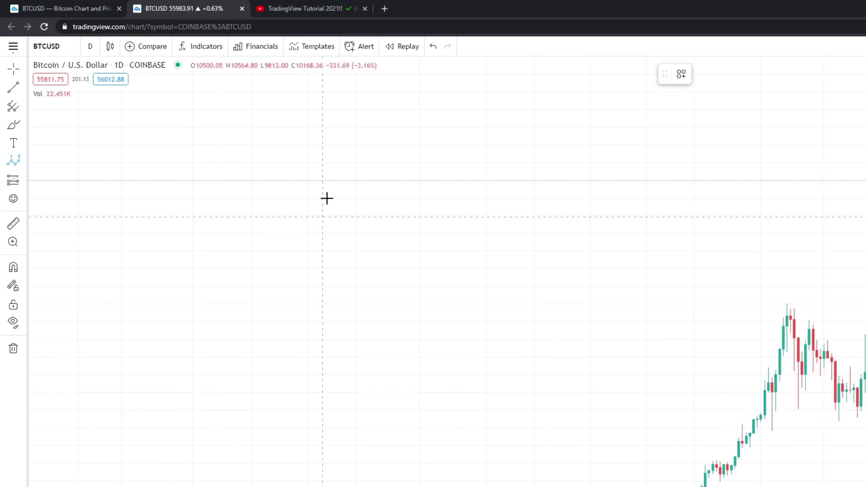
Draw a smaller Elliott Impulse Wave (12345) rising from about 31500 in mid-July 2020 to about 62300 in early November 2020
left_click(122, 398)
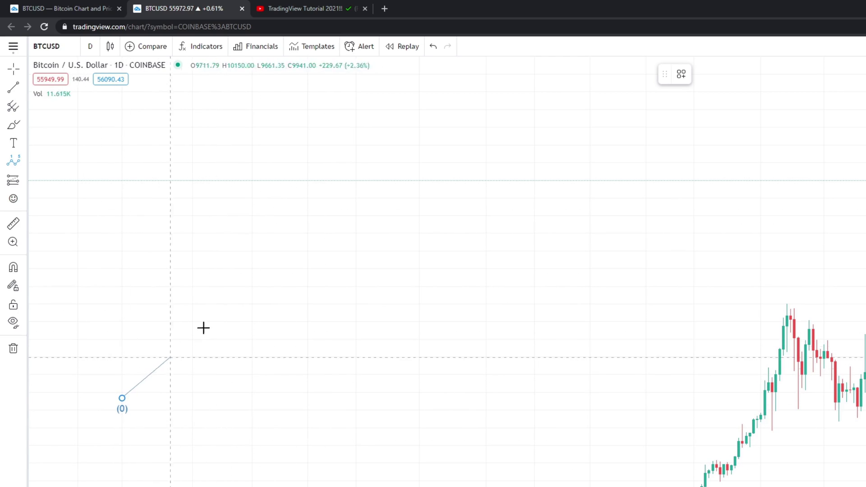
left_click(241, 287)
left_click(282, 341)
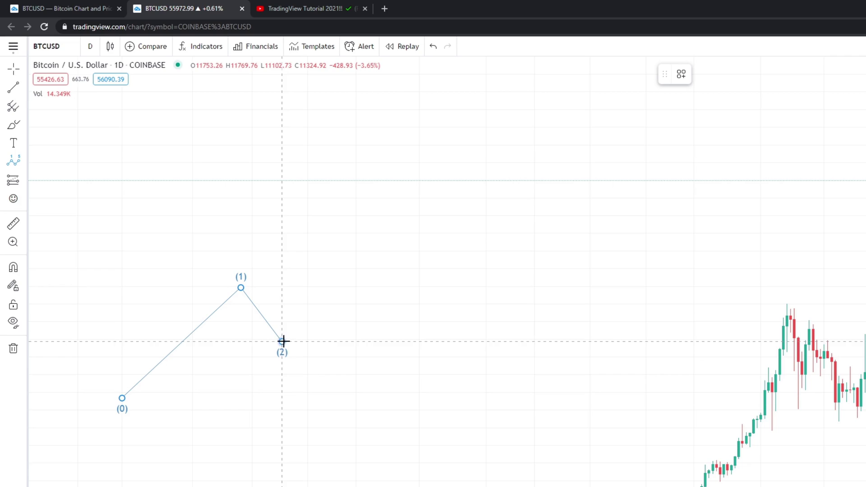
left_click(393, 212)
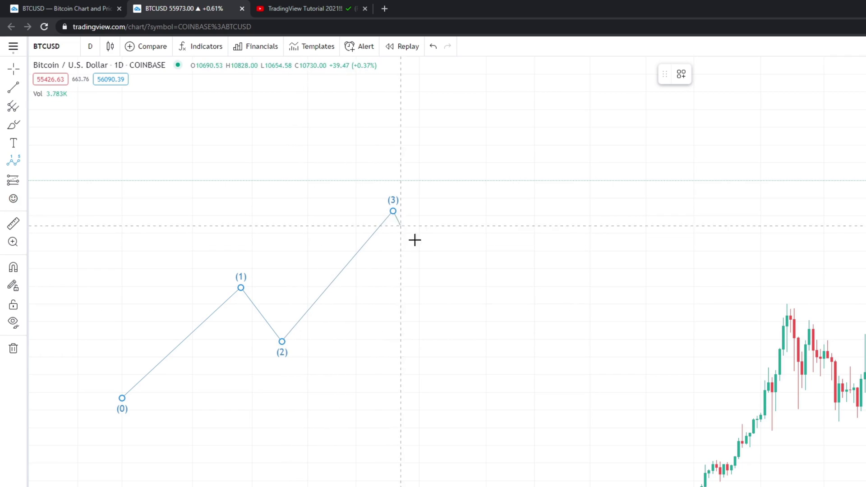
left_click(445, 267)
left_click(553, 125)
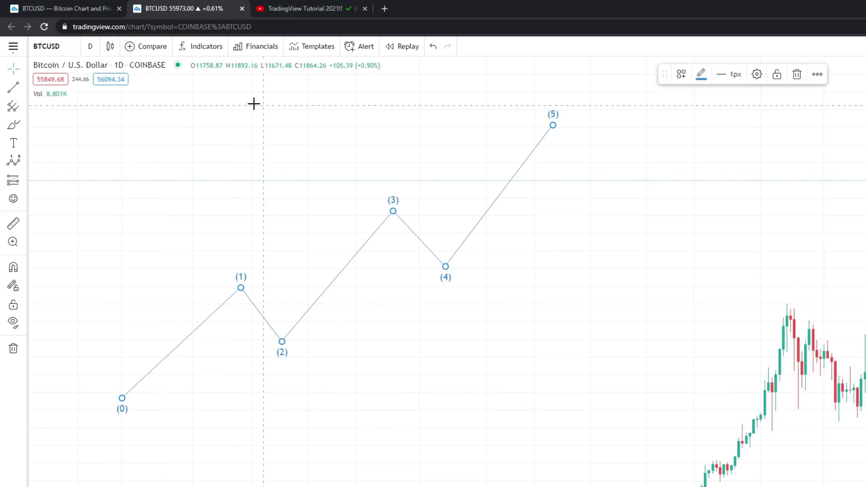
Brush a short falling stroke from wave point (5) and loops around the (3)-(4) and (1)-(2) corrections
left_click(568, 110)
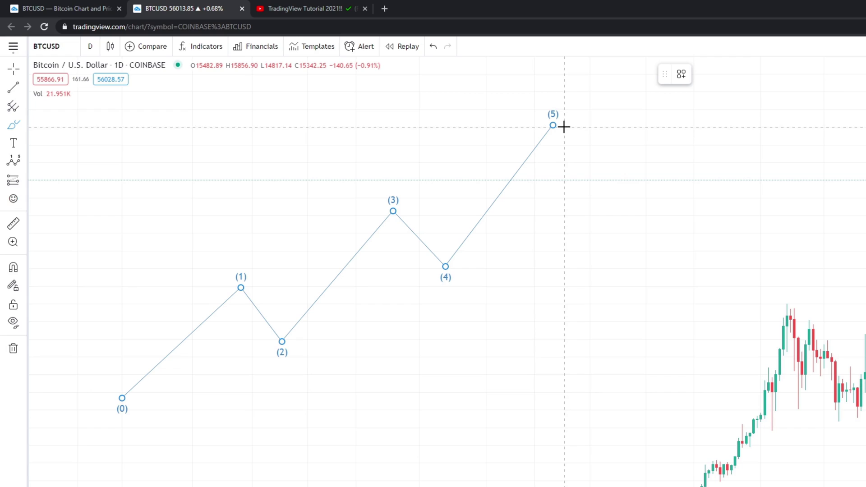
left_click_drag(560, 126, 609, 186)
mouse_move(435, 221)
left_mouse_down()
mouse_move(400, 215)
mouse_move(460, 222)
mouse_move(407, 215)
left_mouse_up()
mouse_move(284, 289)
left_mouse_down()
mouse_move(231, 295)
mouse_move(266, 285)
left_mouse_up()
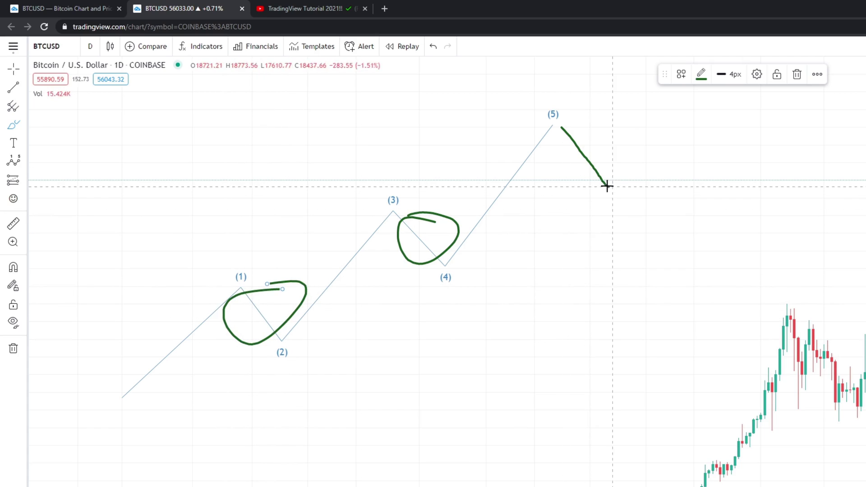
Extend the brushed decline past a horizontal stroke at point (4)'s level, loop around it, and brush the rebound after it
left_click_drag(595, 183, 669, 312)
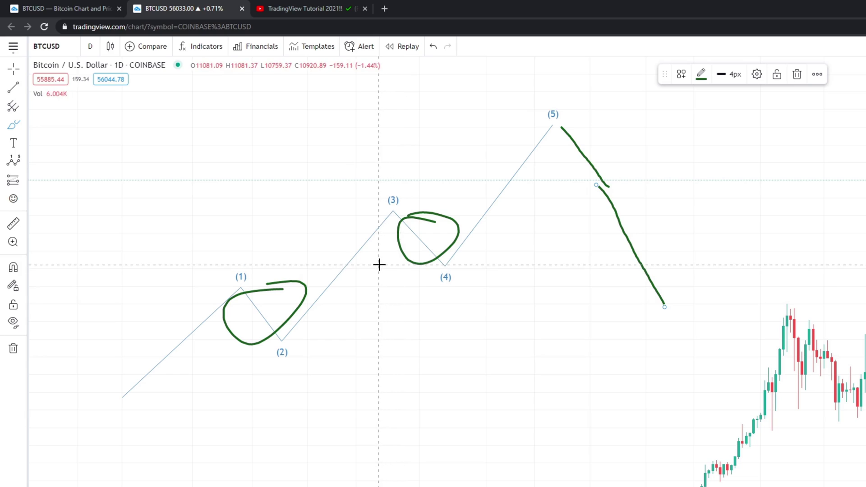
left_click_drag(381, 264, 758, 274)
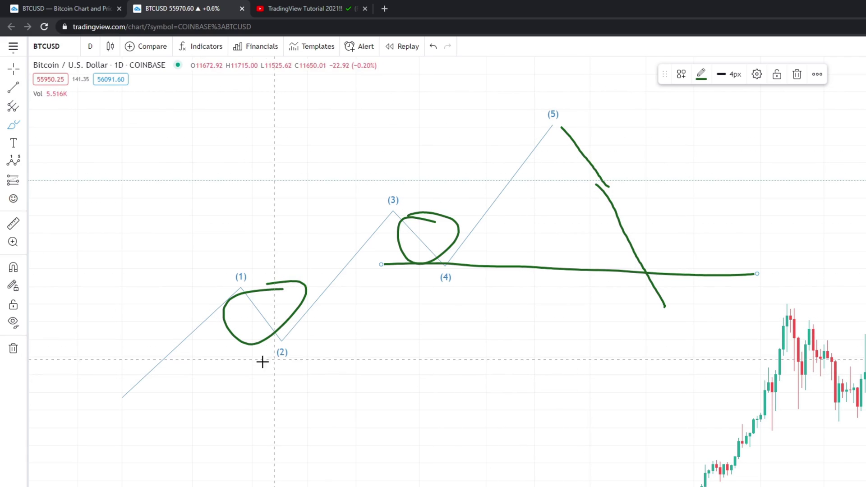
mouse_move(690, 251)
left_mouse_down()
mouse_move(632, 155)
mouse_move(564, 158)
mouse_move(582, 236)
mouse_move(627, 286)
mouse_move(688, 276)
mouse_move(683, 230)
left_mouse_up()
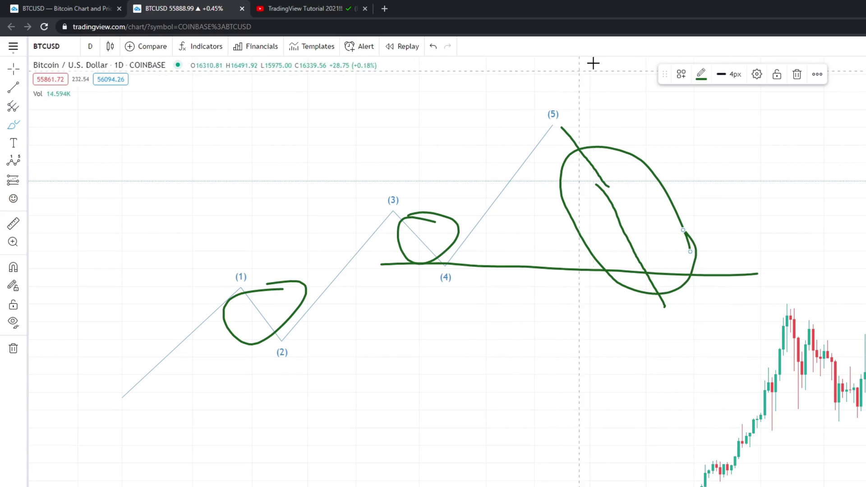
mouse_move(675, 309)
left_mouse_down()
mouse_move(734, 228)
mouse_move(790, 341)
left_mouse_up()
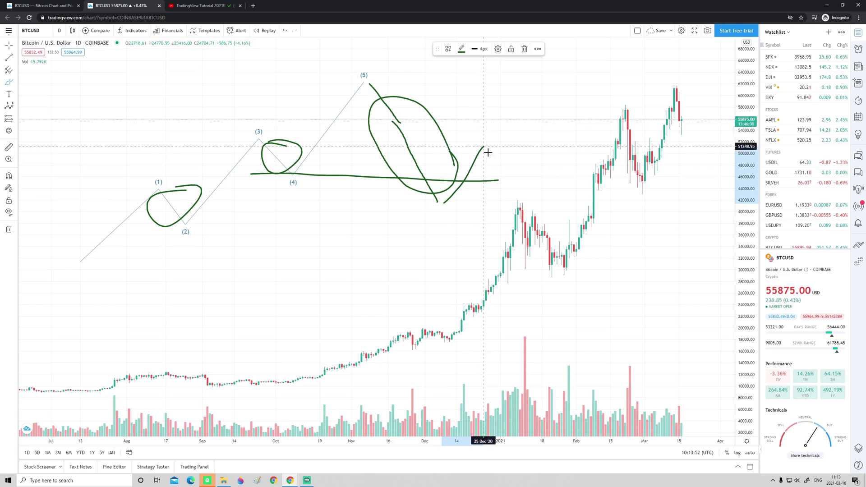
mouse_move(520, 226)
left_mouse_down()
mouse_move(546, 264)
mouse_move(599, 238)
mouse_move(653, 326)
left_mouse_up()
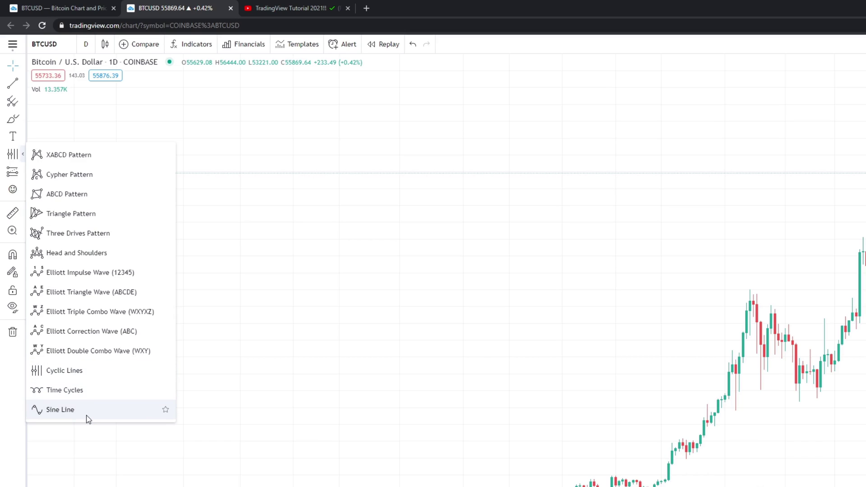
Place Cyclic Lines across the chart starting at about 1 September 2020, spaced about 17 days apart
left_click(82, 374)
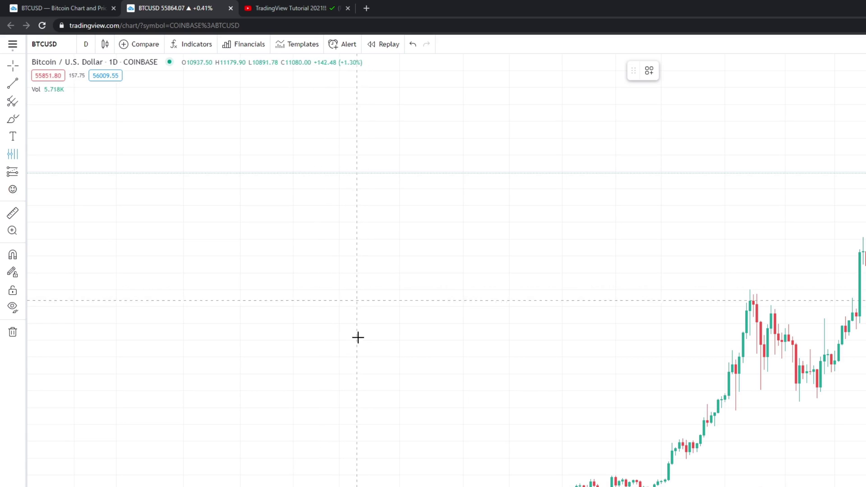
left_click(292, 308)
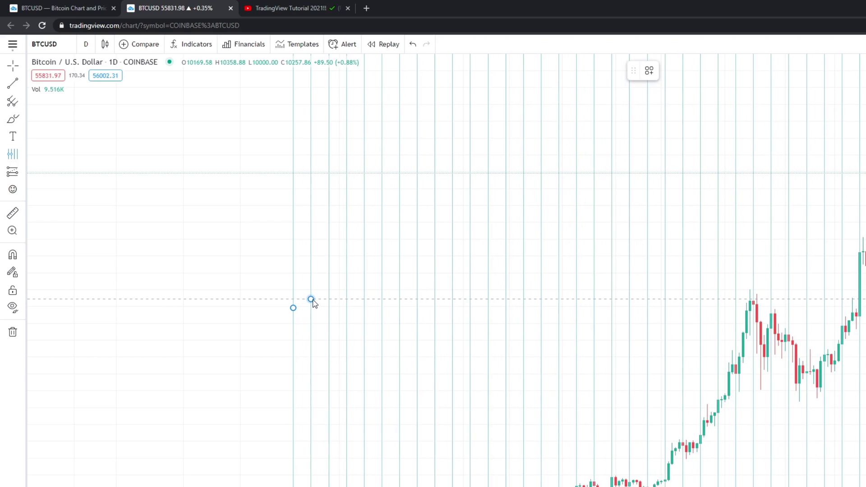
left_click(355, 304)
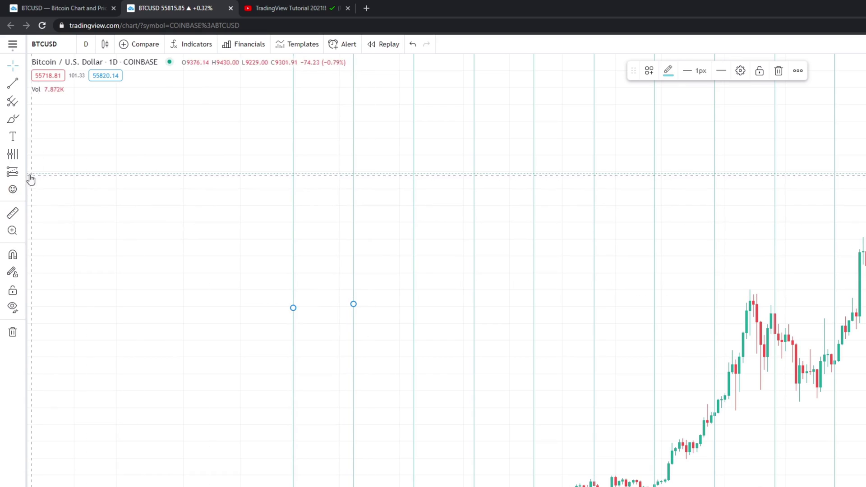
Brush an oval in each of the first three intervals between the cyclic lines
left_click(13, 119)
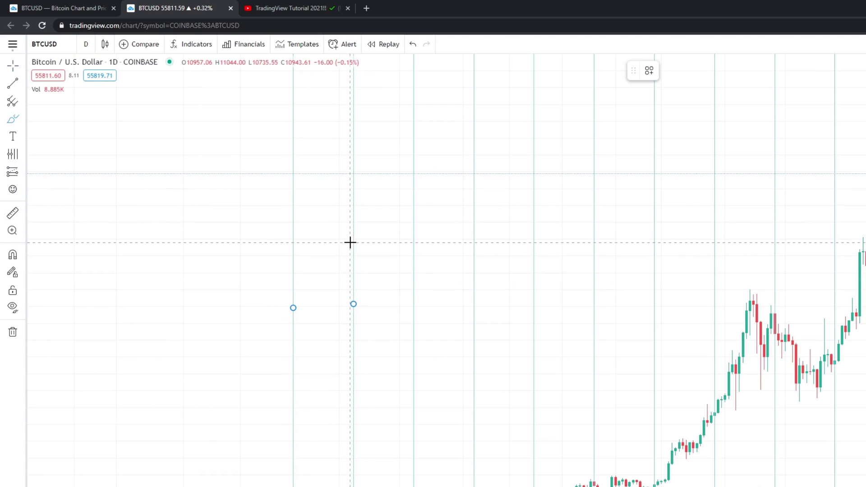
mouse_move(350, 243)
left_mouse_down()
mouse_move(290, 242)
mouse_move(354, 252)
mouse_move(348, 240)
left_mouse_up()
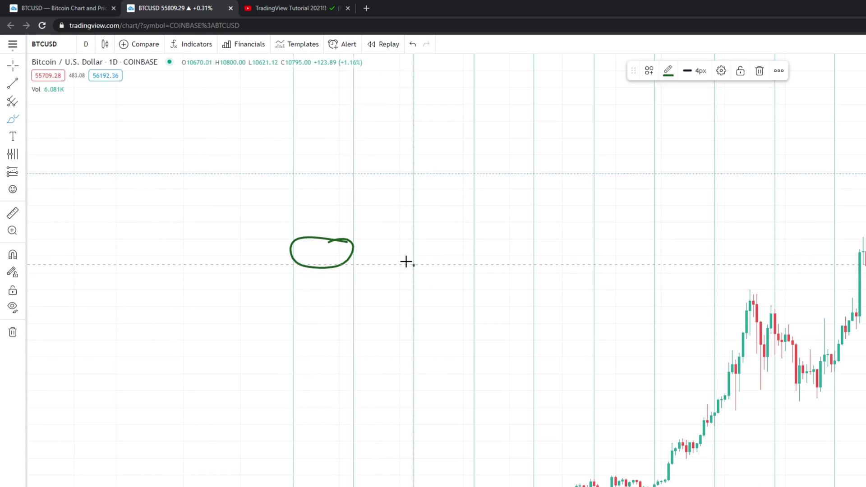
mouse_move(406, 261)
left_mouse_down()
mouse_move(383, 288)
mouse_move(392, 259)
left_mouse_up()
mouse_move(469, 270)
left_mouse_down()
mouse_move(425, 272)
mouse_move(466, 292)
mouse_move(469, 270)
left_mouse_up()
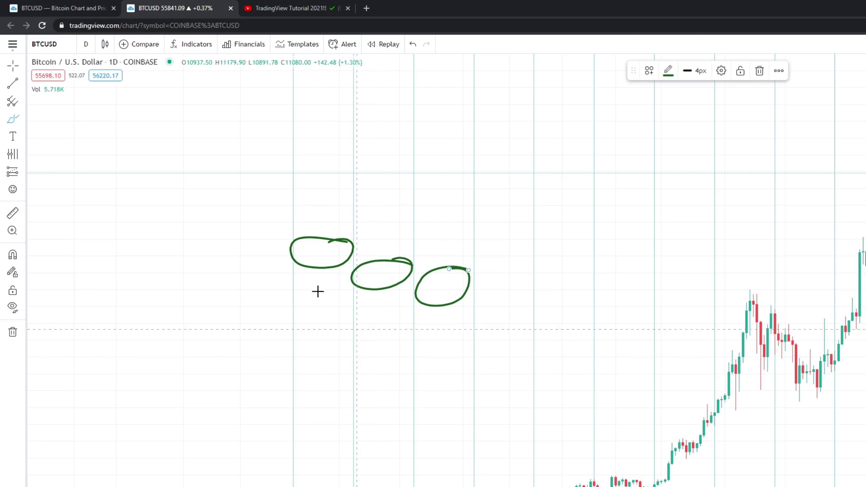
Delete the brushed ovals and cyclic lines from the chart, and reload the page to dismiss the sign-up overlay
left_click(327, 243)
key("Delete")
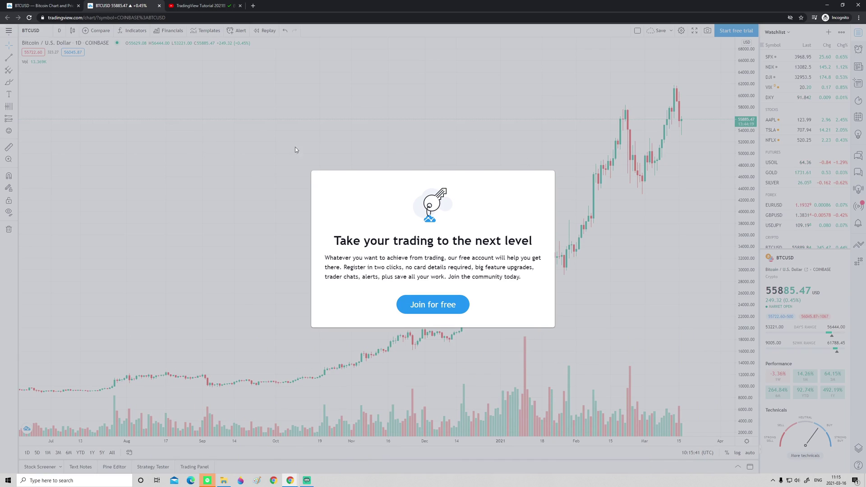
left_click(28, 18)
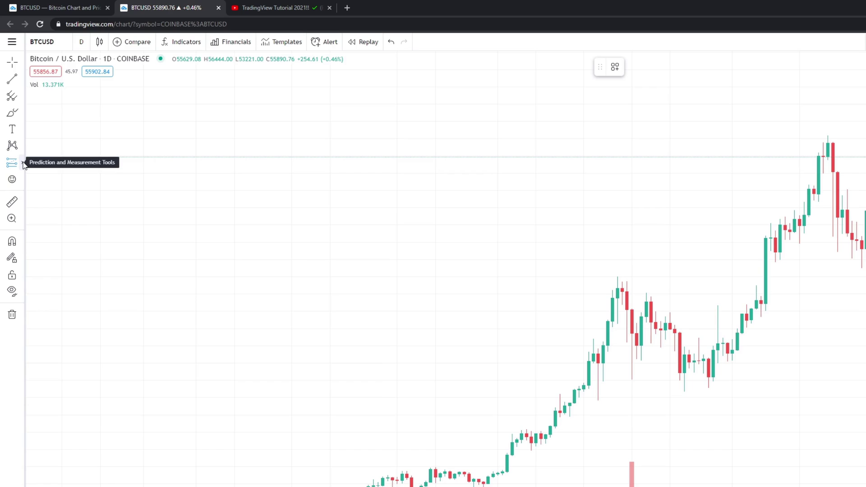
Place a Long Position with its entry at the late January 2021 low, near 30000
left_click(16, 118)
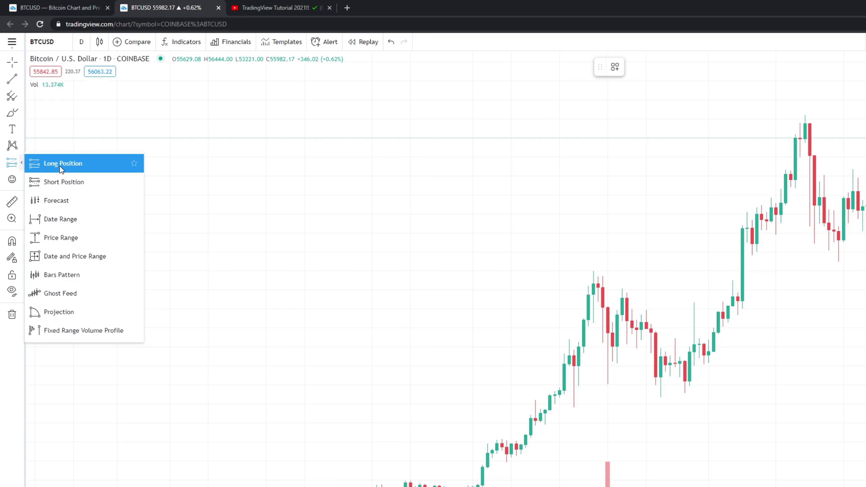
left_click(61, 166)
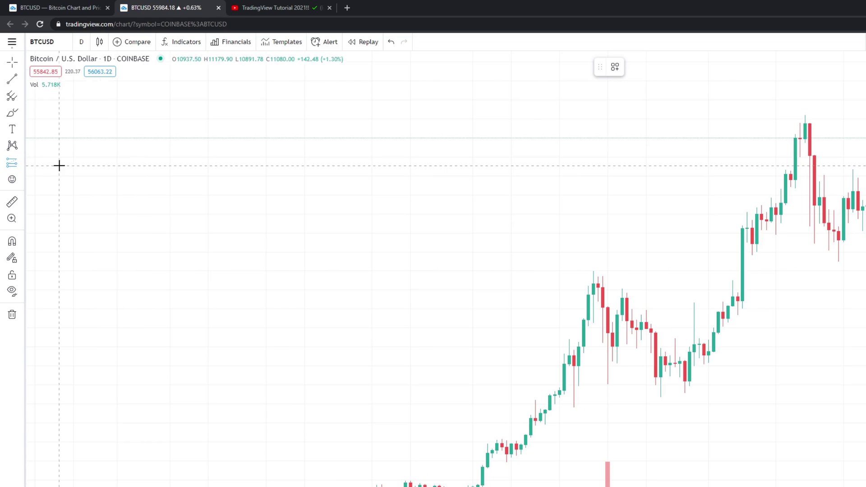
left_click(685, 385)
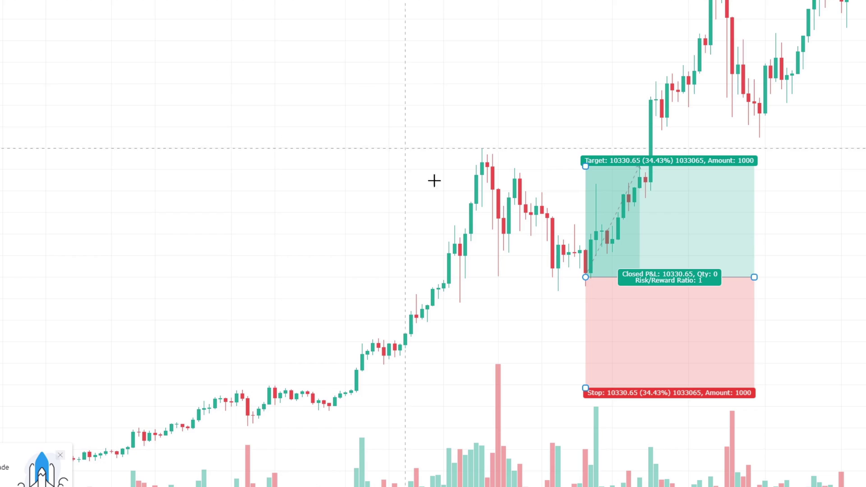
Move the long position about seven days earlier and lower its target to about 5301.66 (17.64%)
scroll(447, 199, "up", 3)
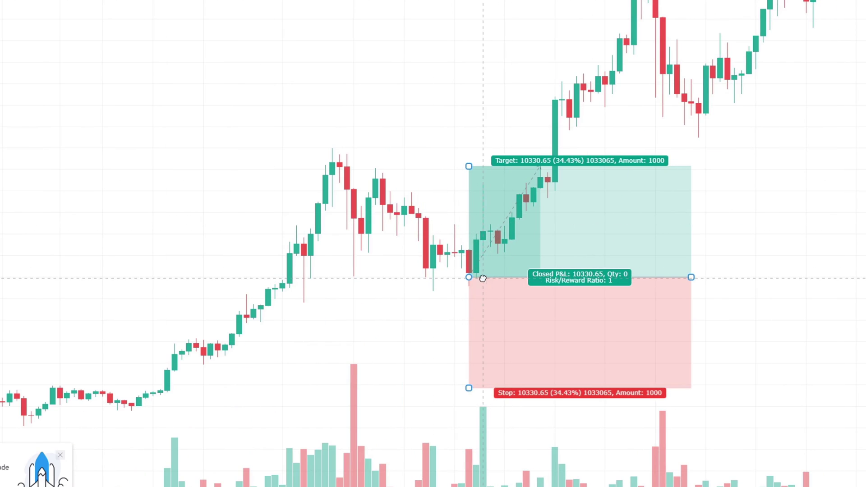
mouse_move(483, 279)
left_mouse_down()
mouse_move(399, 277)
mouse_move(441, 278)
left_mouse_up()
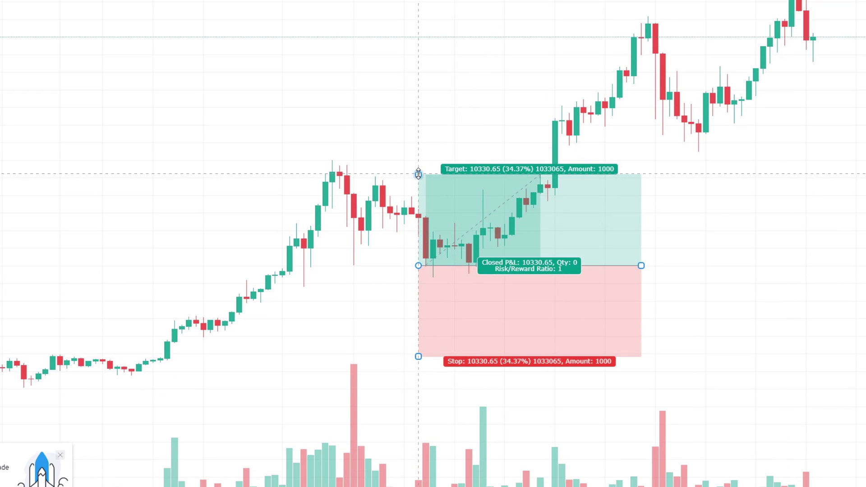
left_click_drag(419, 174, 446, 219)
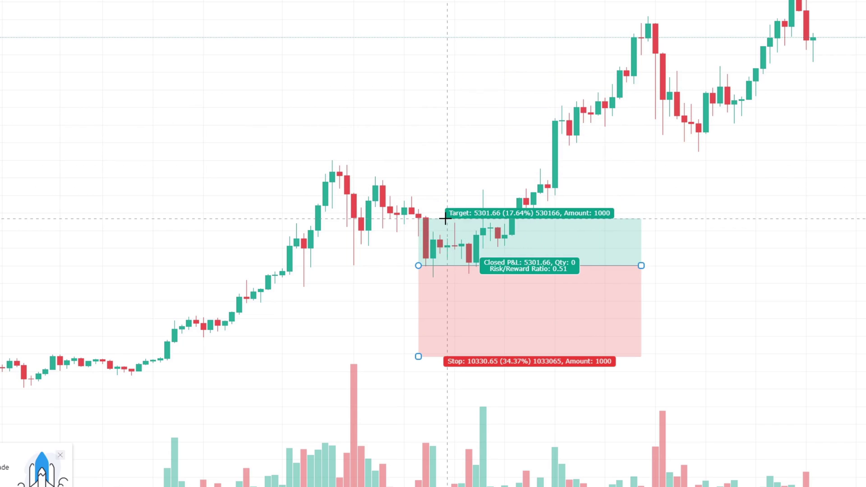
Raise the long position's target to about 9063.29 (30.16%)
mouse_move(446, 219)
left_mouse_down()
mouse_move(455, 246)
mouse_move(476, 211)
mouse_move(467, 237)
mouse_move(469, 226)
mouse_move(476, 240)
mouse_move(450, 235)
left_mouse_up()
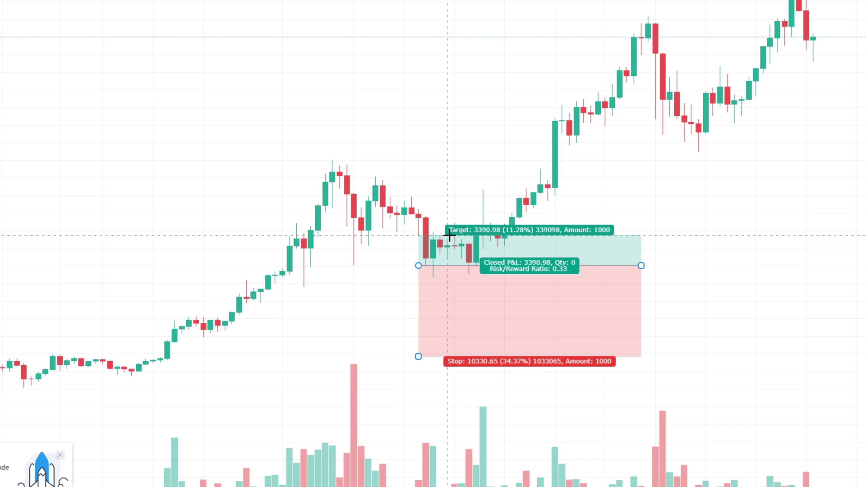
left_click_drag(449, 235, 493, 184)
Brush an outline beside the long position's profit zone and an oval around its target edge, and delete both marks
left_click(678, 188)
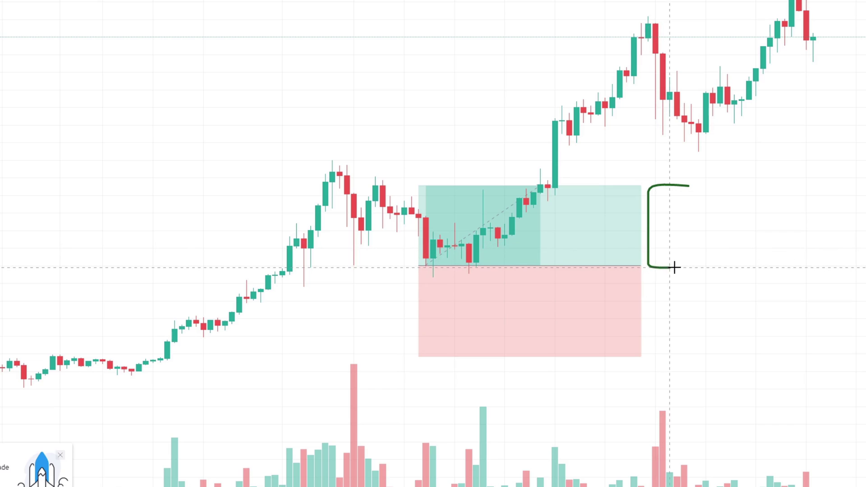
mouse_move(674, 267)
left_mouse_down()
mouse_move(692, 253)
mouse_move(691, 176)
left_mouse_up()
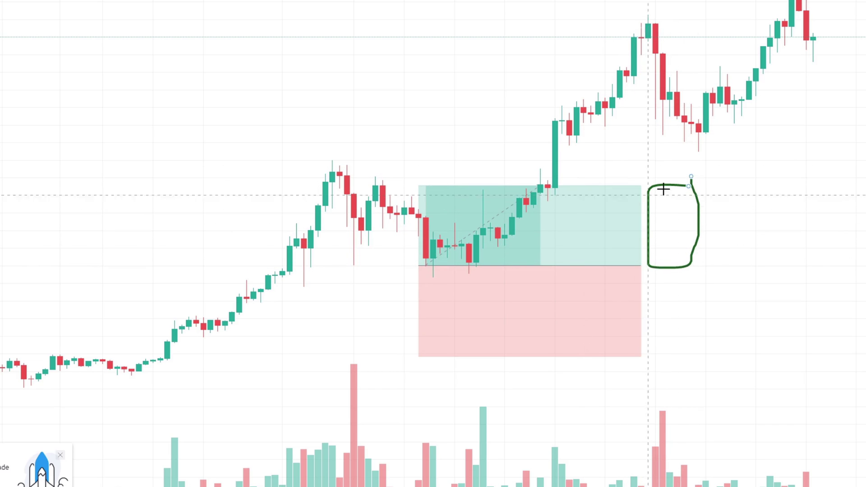
mouse_move(617, 173)
left_mouse_down()
mouse_move(487, 178)
mouse_move(525, 203)
mouse_move(637, 188)
mouse_move(534, 174)
left_mouse_up()
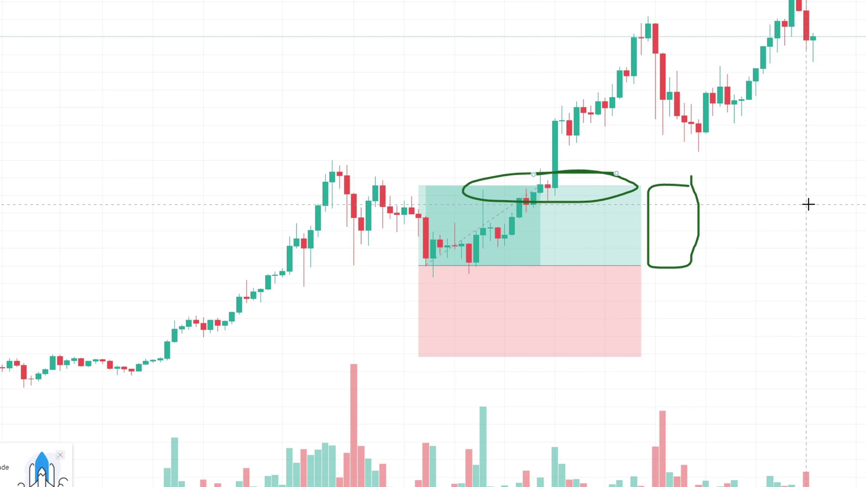
key("Delete")
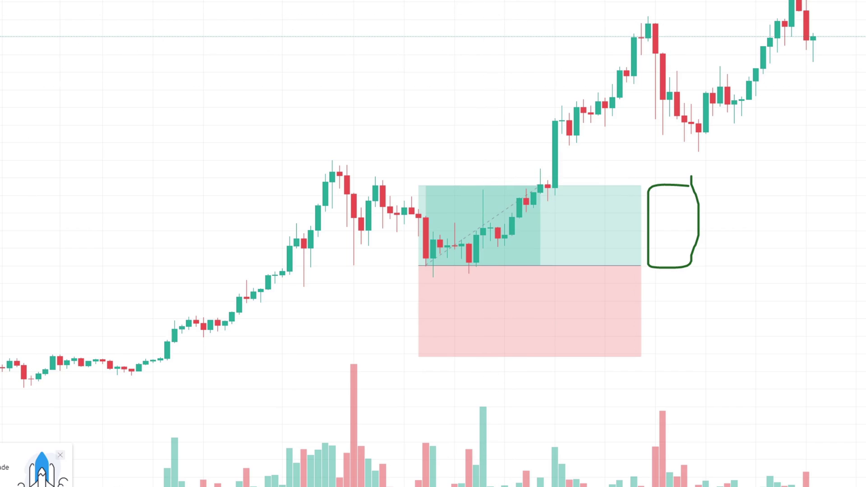
key("Delete")
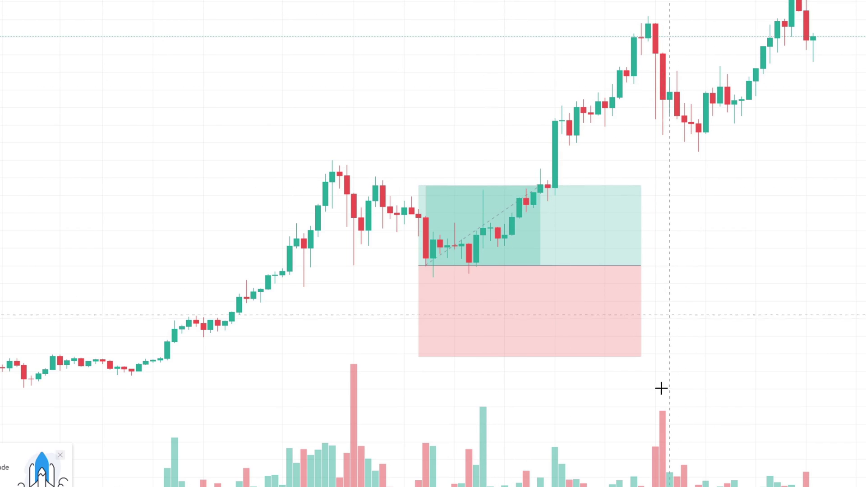
Tighten the long position's stop to about 2997.83 (9.97%)
left_click(556, 353)
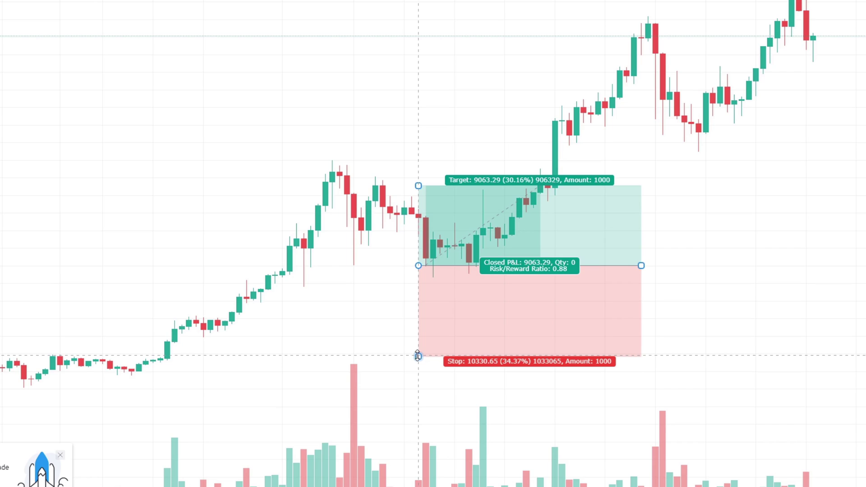
left_click_drag(419, 355, 435, 292)
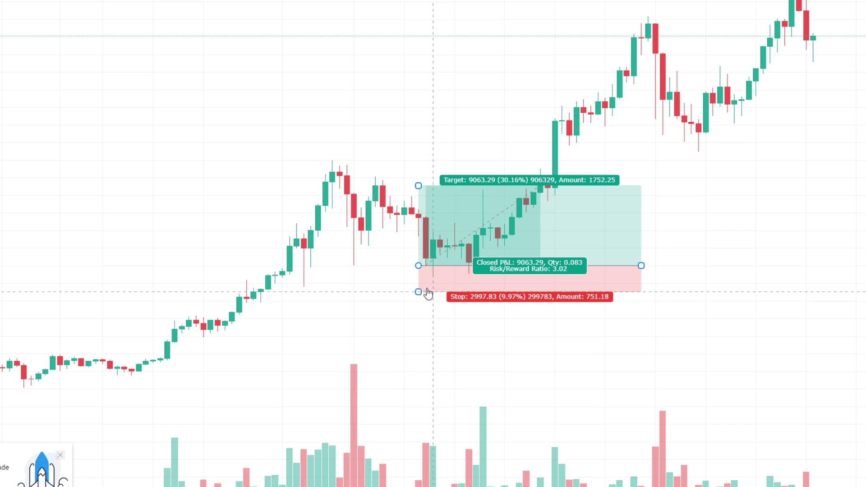
Brush a small circle beside the long position's stop zone and a larger one beside its profit zone, and undo both
mouse_move(707, 268)
left_mouse_down()
mouse_move(671, 266)
mouse_move(706, 293)
mouse_move(676, 260)
left_mouse_up()
mouse_move(810, 180)
left_mouse_down()
mouse_move(785, 177)
mouse_move(730, 248)
mouse_move(831, 222)
mouse_move(756, 180)
left_mouse_up()
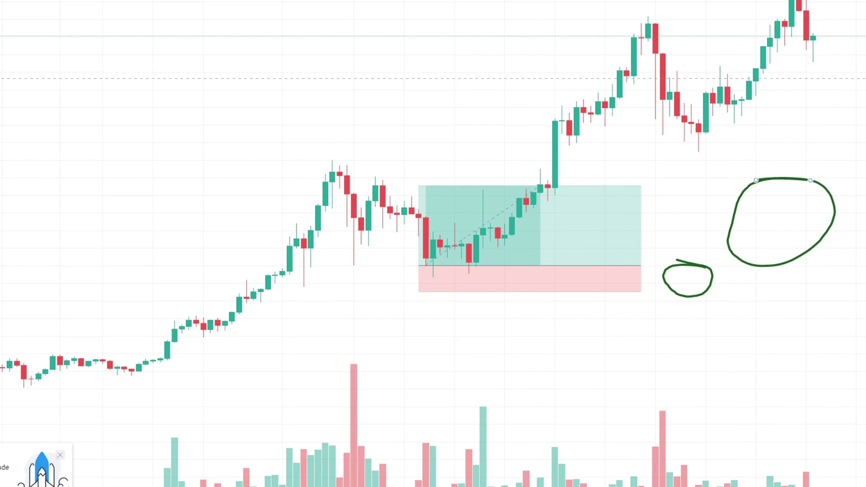
key("ctrl+z")
key("ctrl+z")
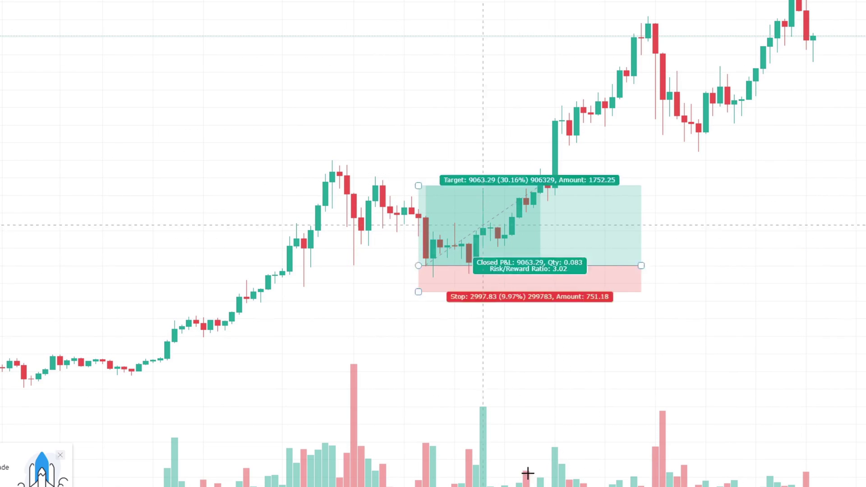
Place a Short Position with its entry at the February 2021 peak, near 57566.80, and extend its target to about 17554.30 (30.49%)
mouse_move(481, 277)
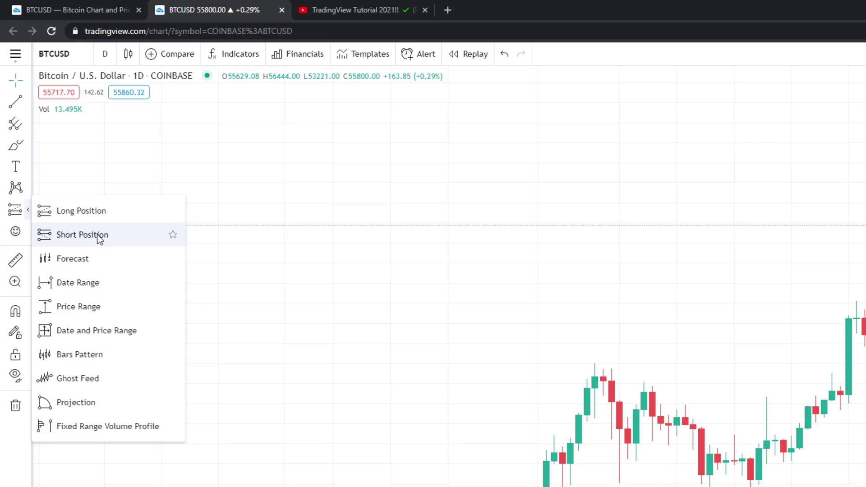
left_click(98, 234)
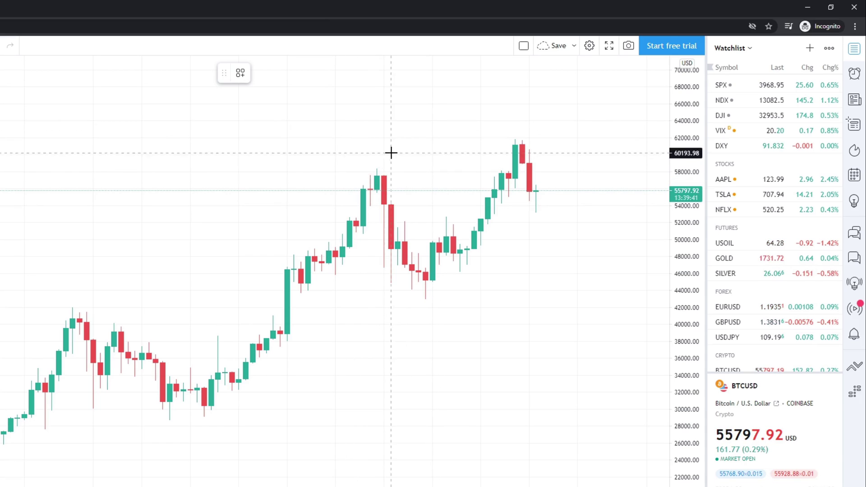
left_click(370, 174)
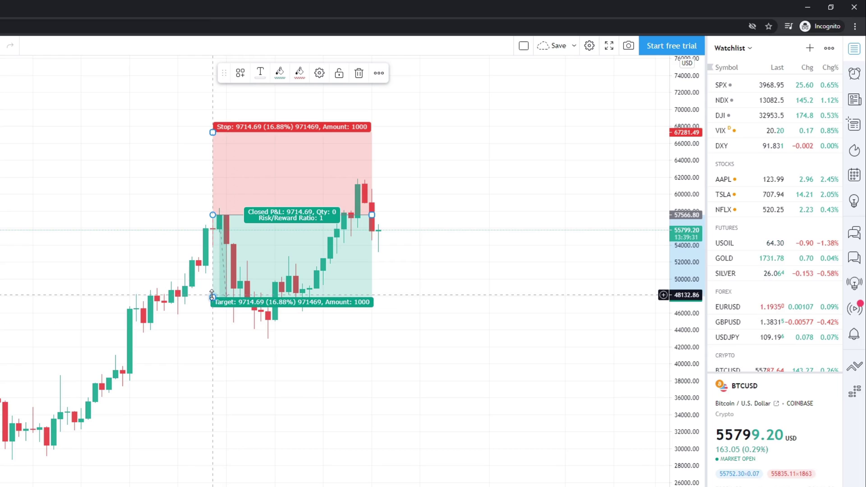
mouse_move(212, 295)
left_mouse_down()
mouse_move(286, 327)
mouse_move(293, 312)
mouse_move(335, 364)
left_mouse_up()
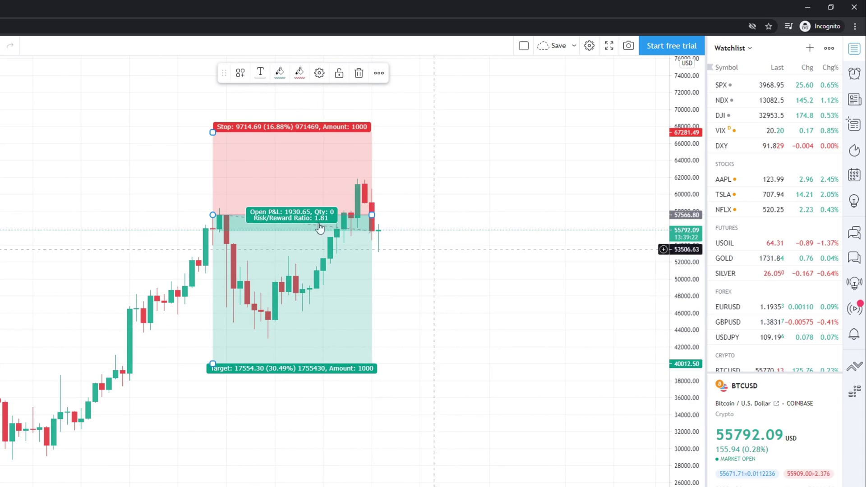
Brush an oval beside the short position's profit zone and delete it
mouse_move(468, 218)
left_mouse_down()
mouse_move(441, 218)
mouse_move(402, 340)
mouse_move(487, 291)
mouse_move(441, 224)
left_mouse_up()
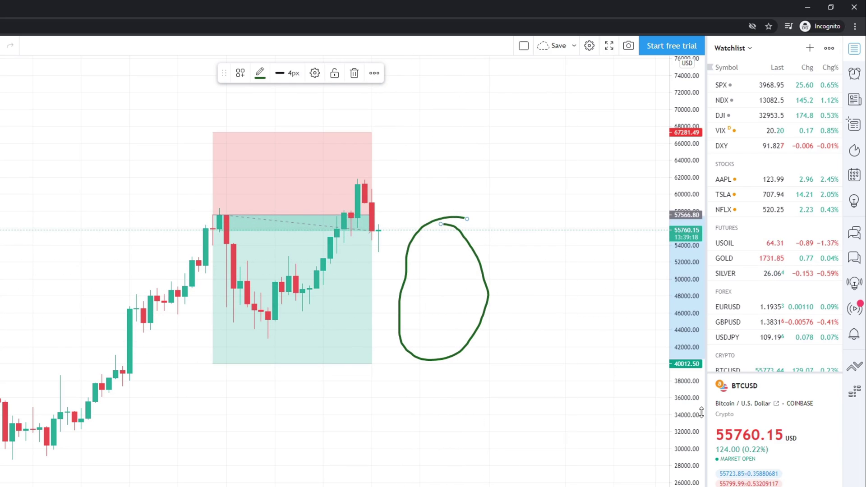
key("Delete")
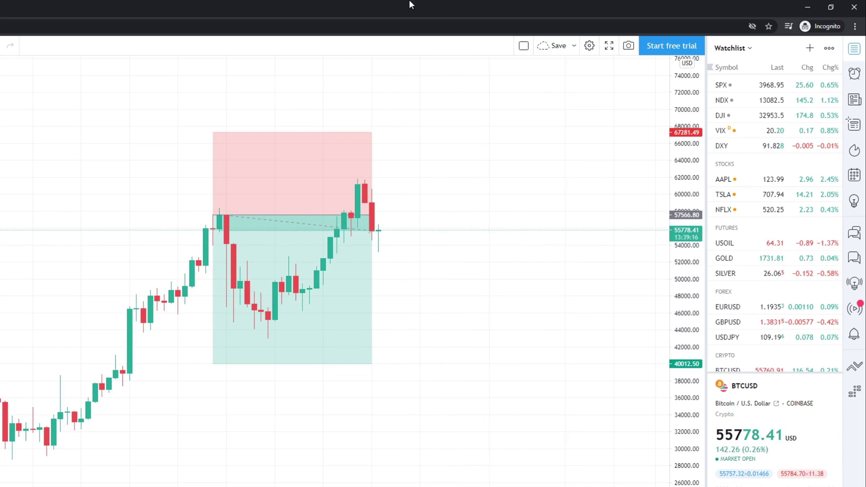
Tighten the short position's stop to about 5672.31 (9.85%) and leave the drawing
left_click(275, 165)
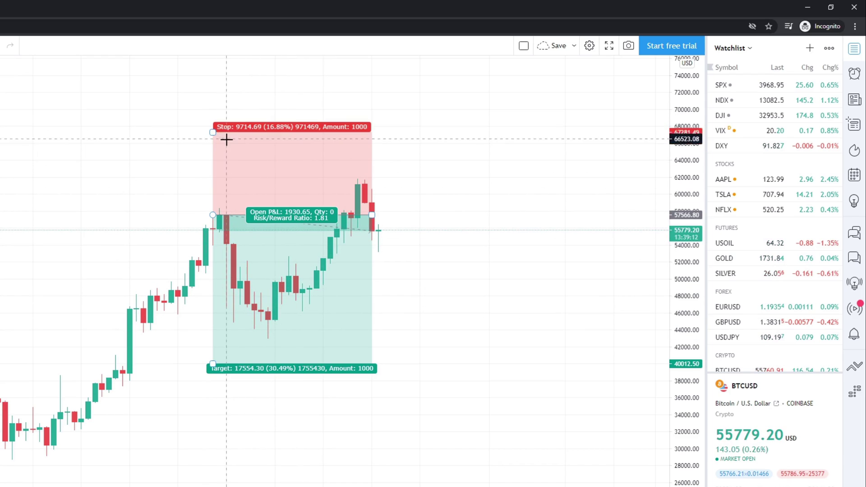
left_click(213, 132)
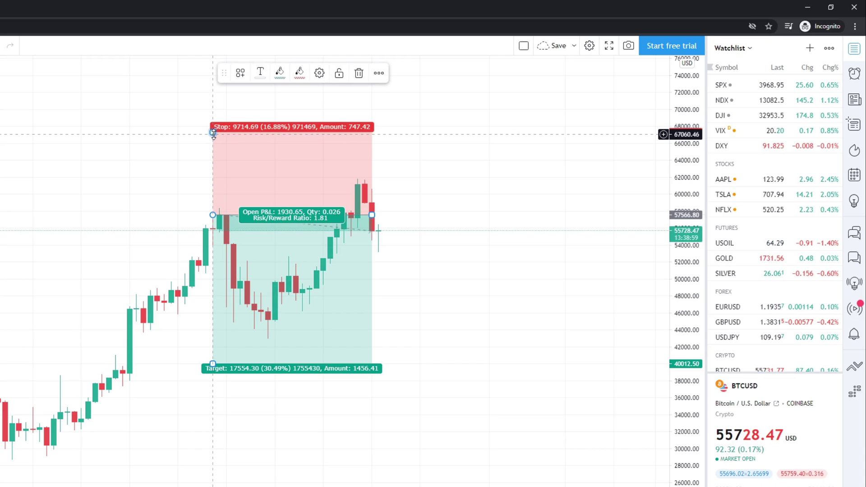
left_click_drag(212, 132, 213, 167)
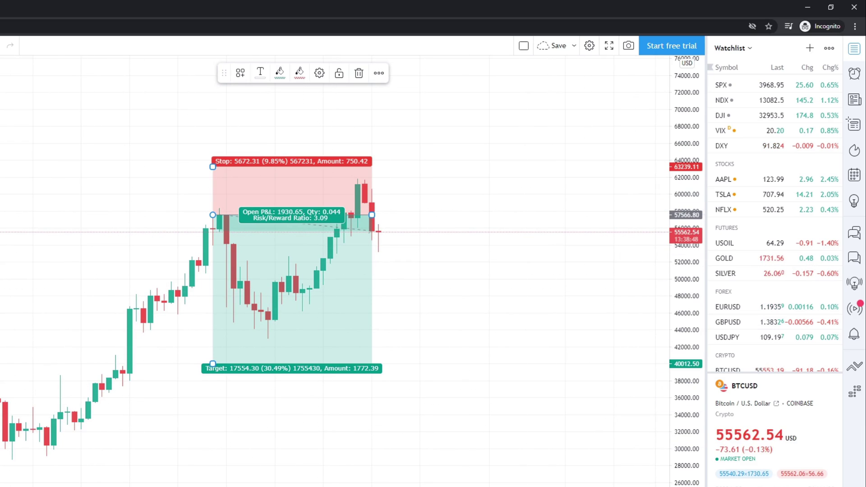
key("Escape")
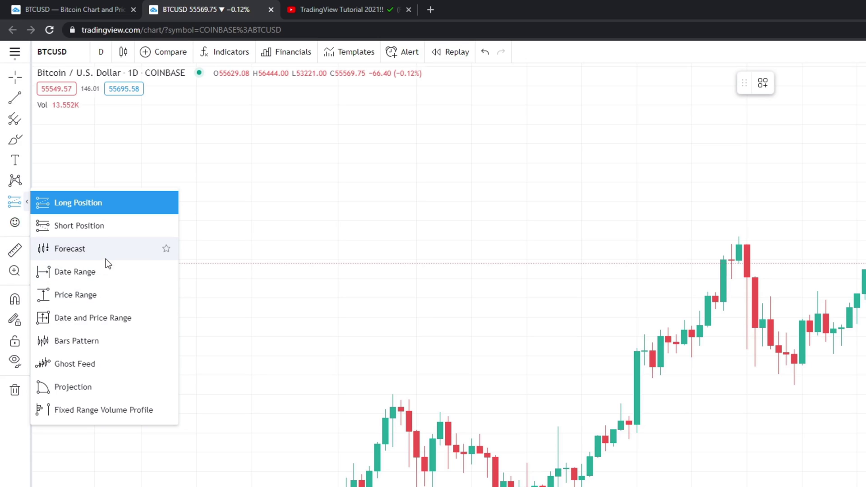
Try a Date Range spanning about 60 bars from the early January 2021 peak
left_click(105, 277)
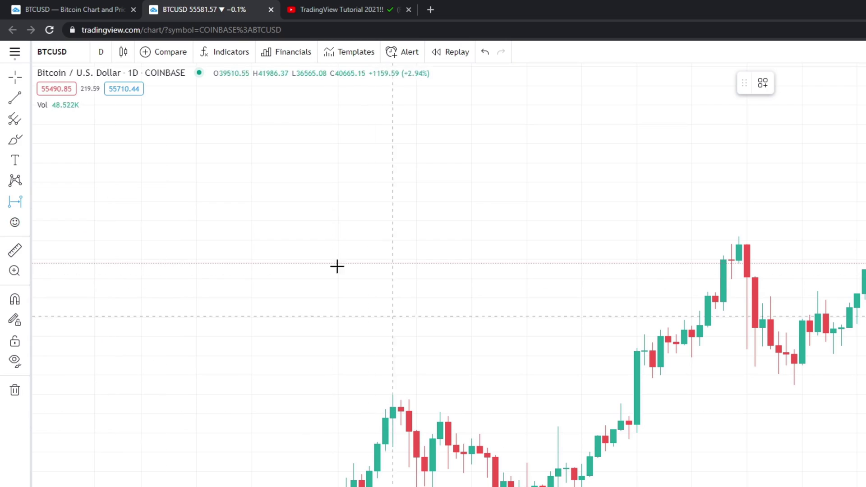
left_click(393, 332)
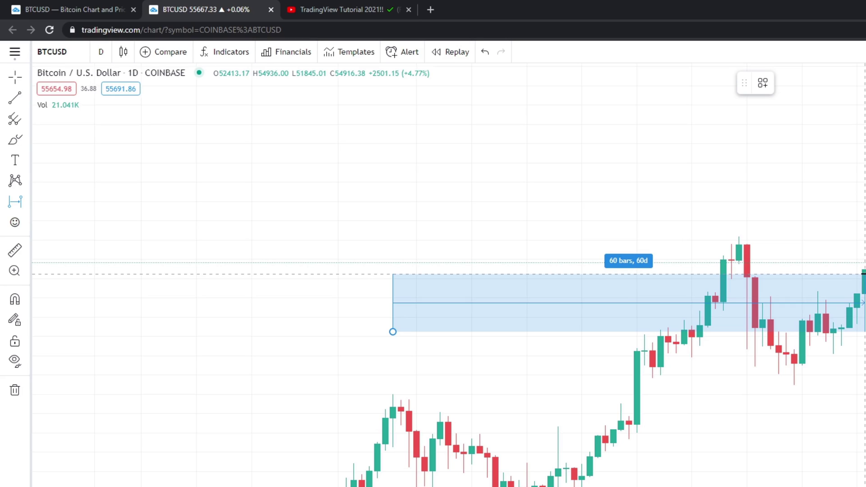
key("Escape")
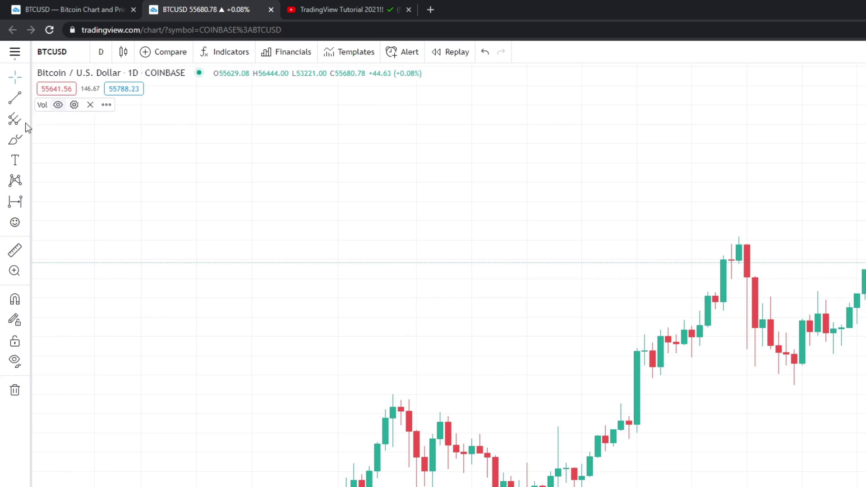
Draw a Price Range from the January 2021 low near 28668 up to the February peak near 58343, and brush an oval around its label
left_click(27, 201)
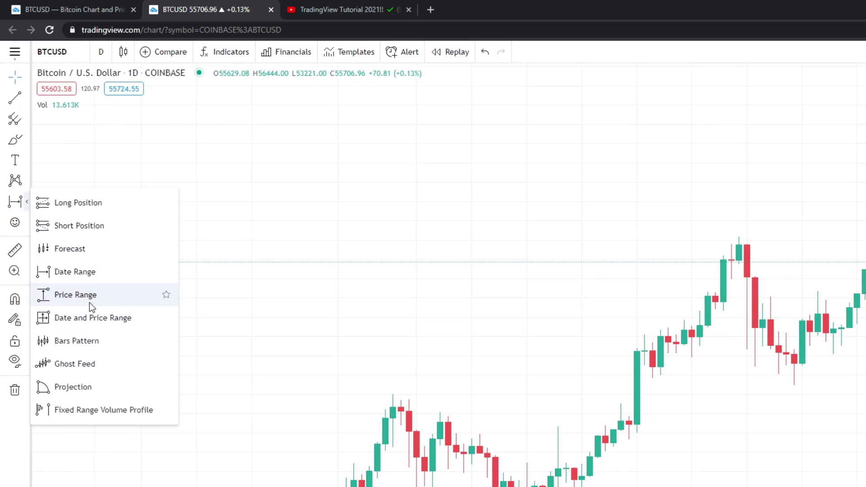
left_click(99, 296)
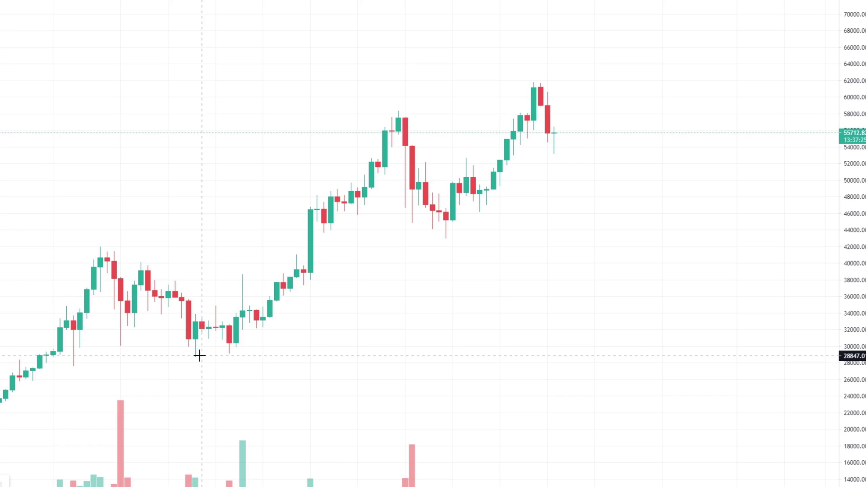
left_click(194, 357)
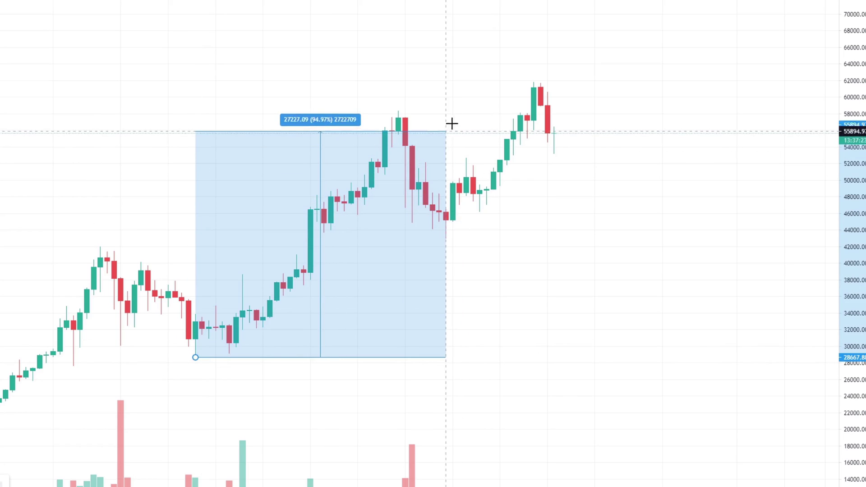
left_click(457, 110)
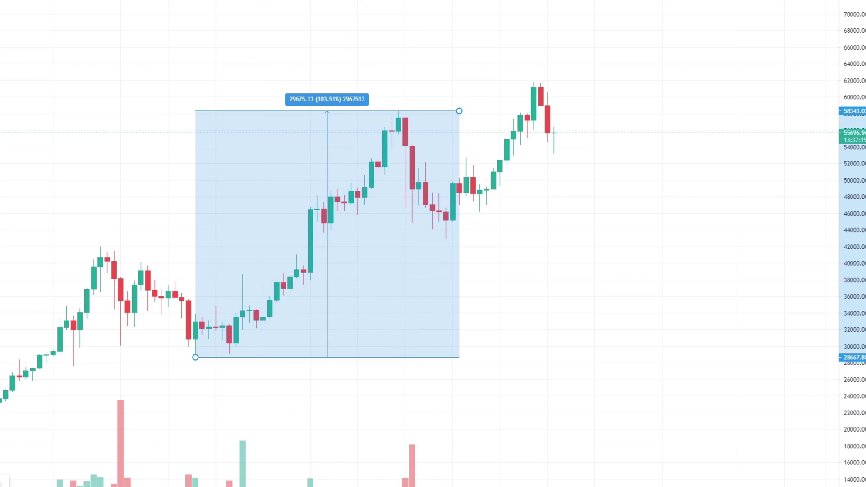
mouse_move(504, 76)
left_mouse_down()
mouse_move(259, 58)
mouse_move(548, 87)
mouse_move(147, 68)
left_mouse_up()
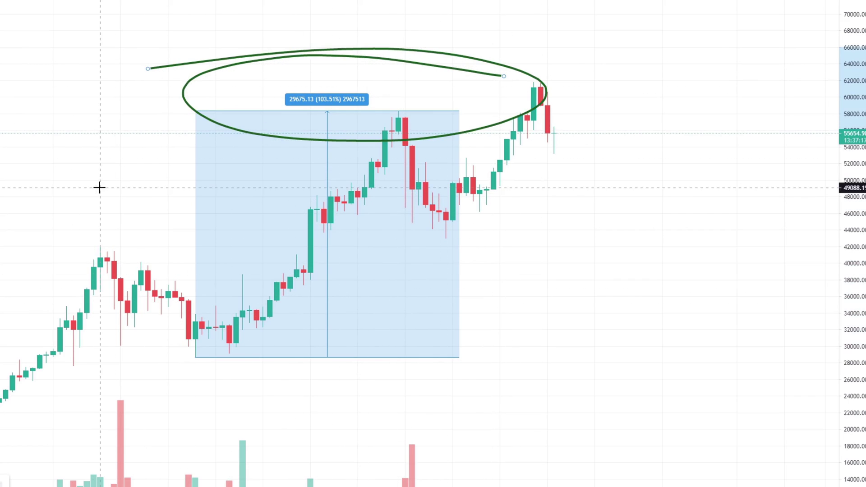
left_click_drag(6, 135, 0, 145)
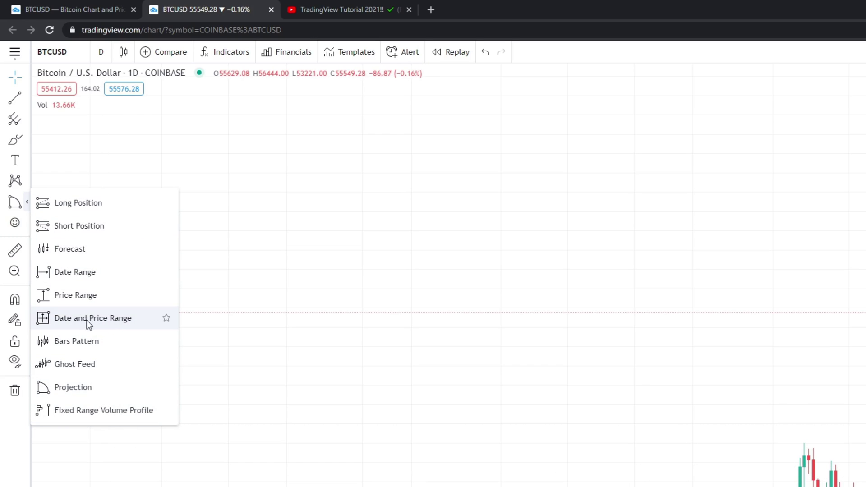
Draw a Date and Price Range starting in early November 2020, covering about 78 bars and 33795.02 (98.76%) of price
left_click(102, 321)
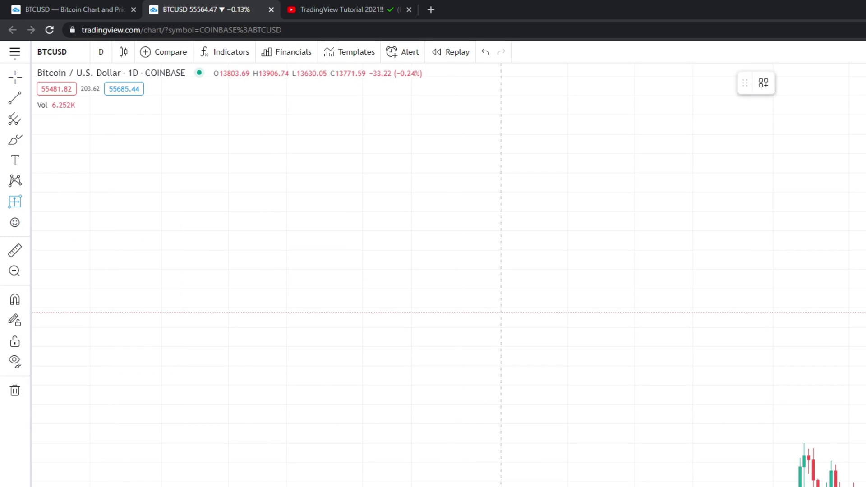
left_click(501, 485)
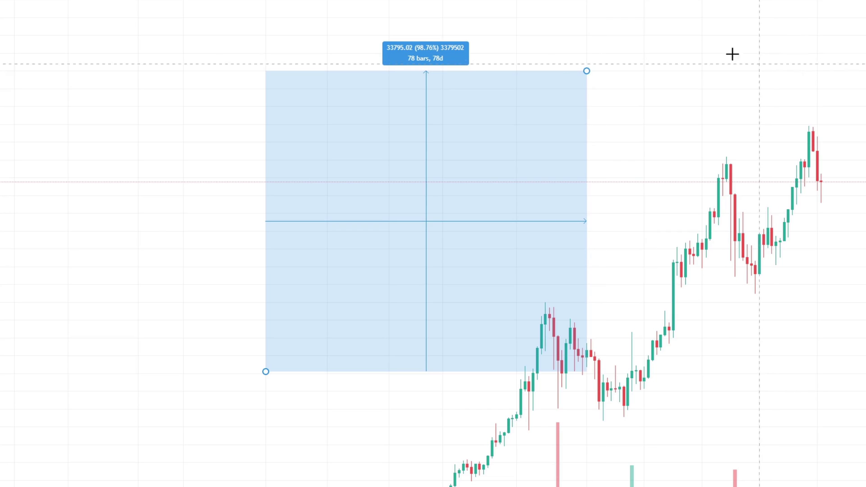
left_click(722, 44)
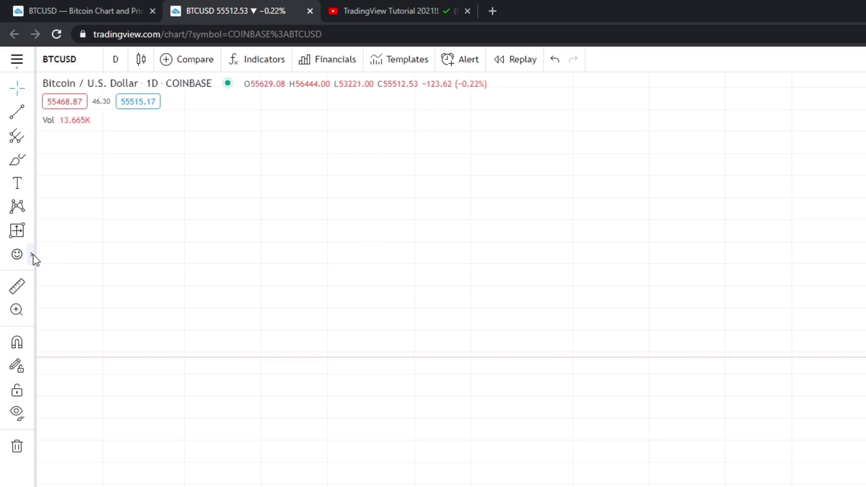
Place a sad face icon on the empty chart area in late November 2020 near 49200, and enlarge it to span about 30000 to 68600
left_click(31, 254)
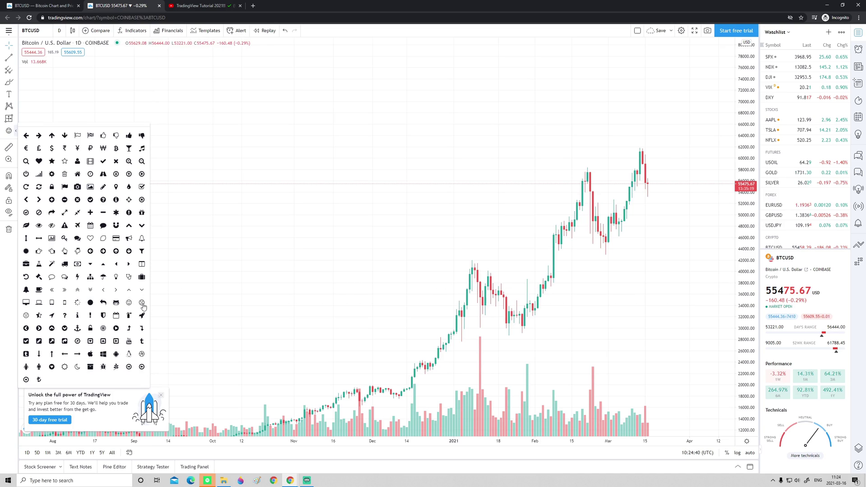
left_click(143, 305)
left_click(365, 219)
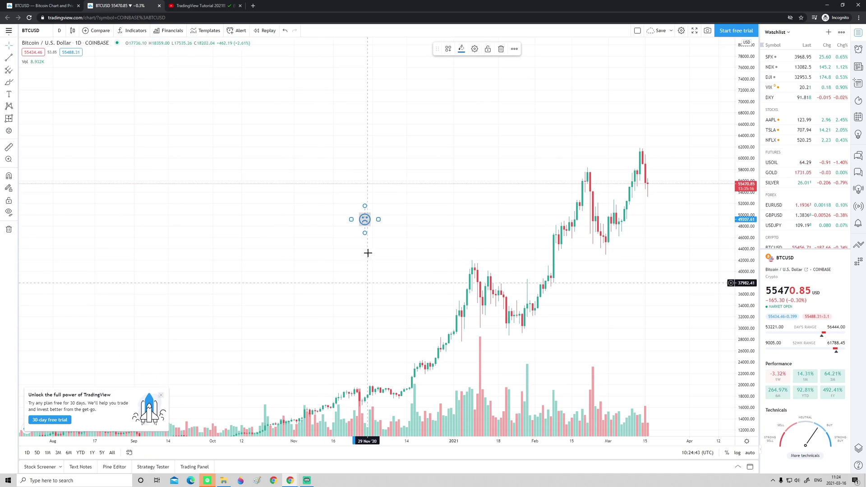
left_click_drag(365, 205, 364, 109)
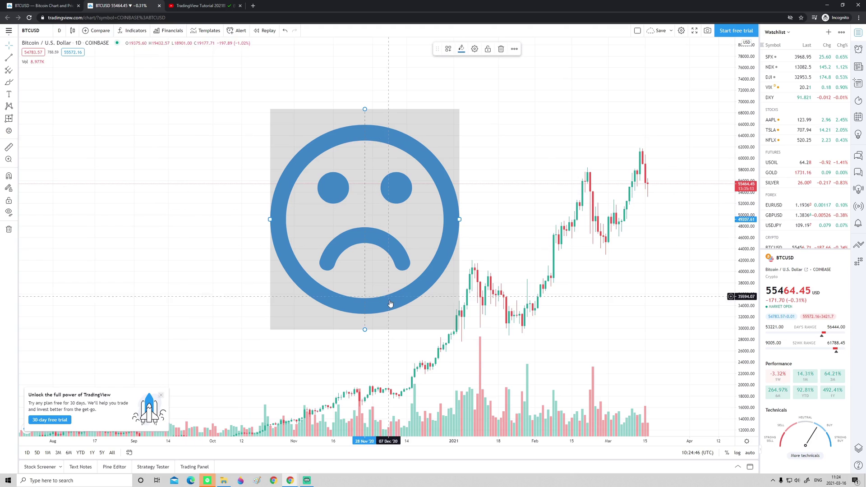
Move the sad face icon to 8 December 2020 near 47000, and place and enlarge a penguin icon from early September 2020 near 54600
left_click_drag(346, 203, 372, 215)
left_click(16, 131)
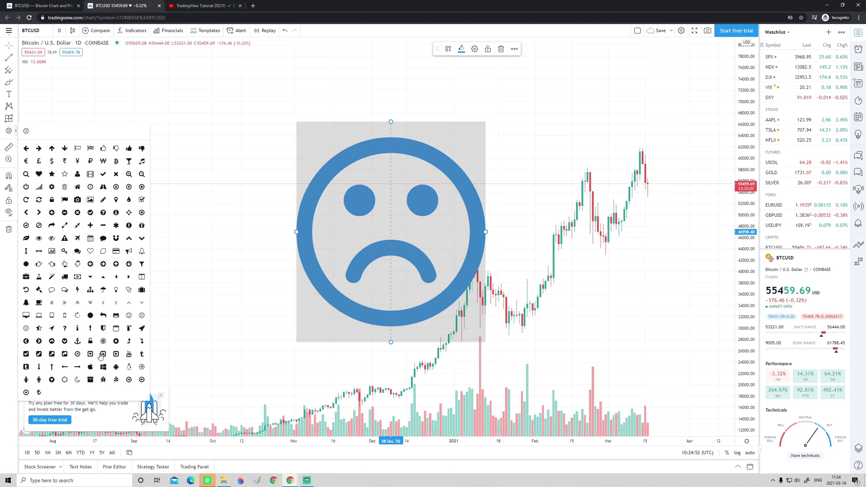
left_click(128, 367)
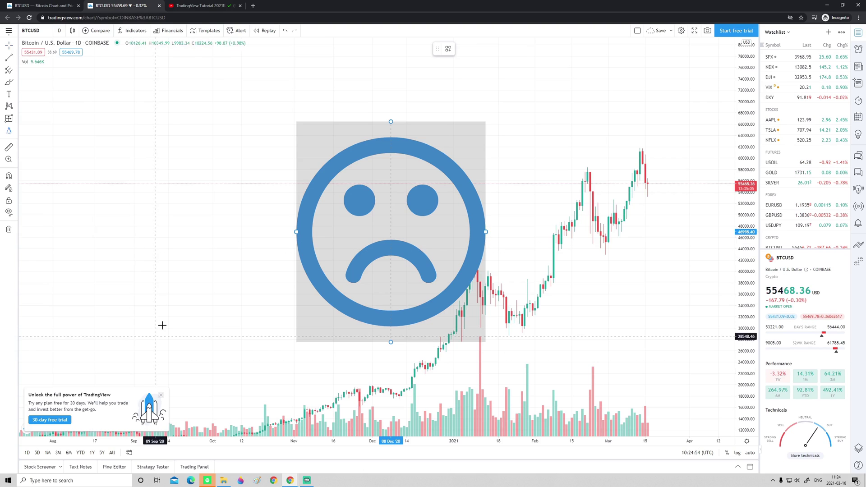
left_click(135, 188)
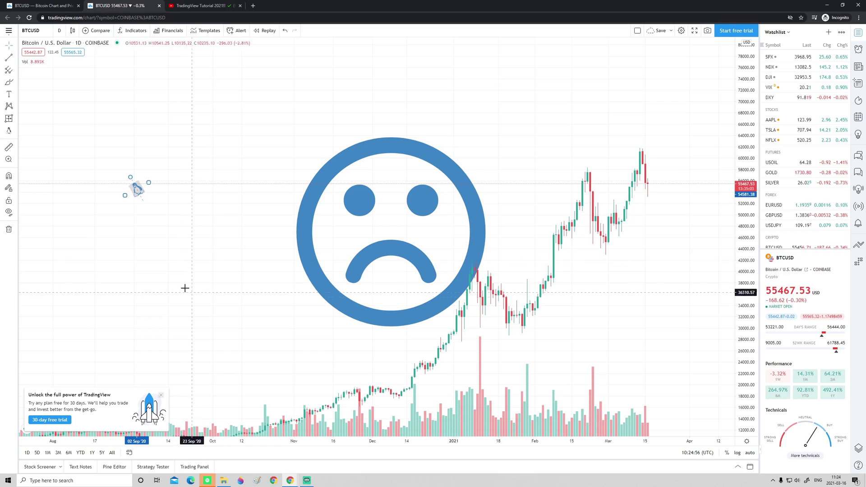
left_click_drag(150, 188, 305, 92)
left_click_drag(174, 241, 522, 232)
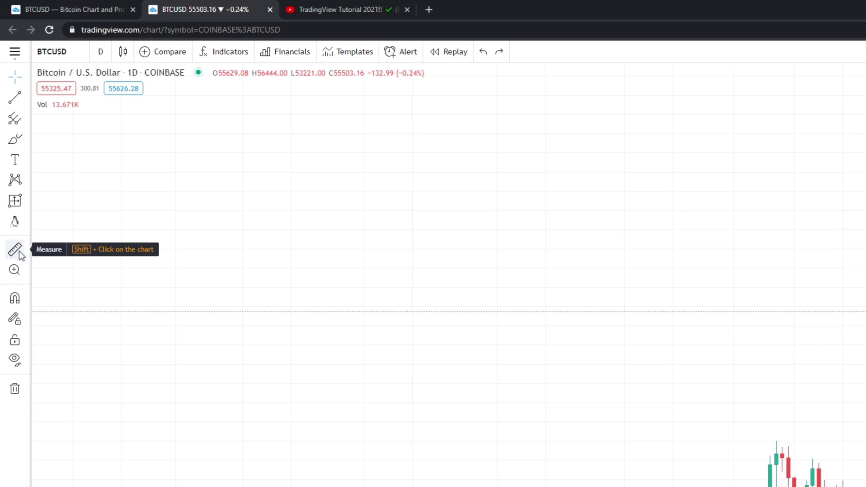
Measure the move from the 4 January 2021 low near 28011 to about 58164 in late February, and dismiss the measurement
left_click(19, 250)
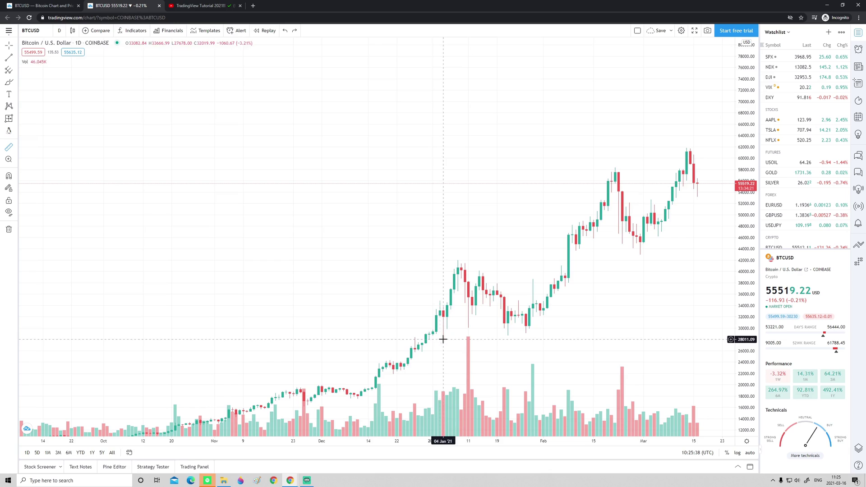
left_click(443, 339)
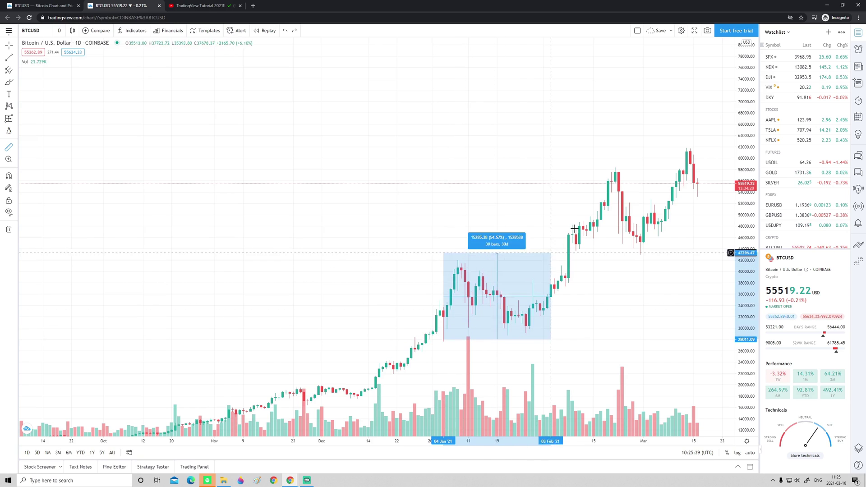
left_click(630, 168)
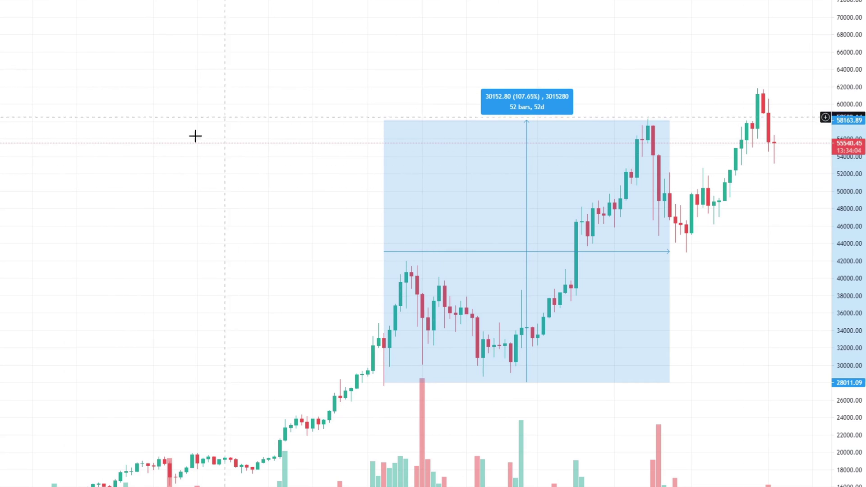
left_click(81, 99)
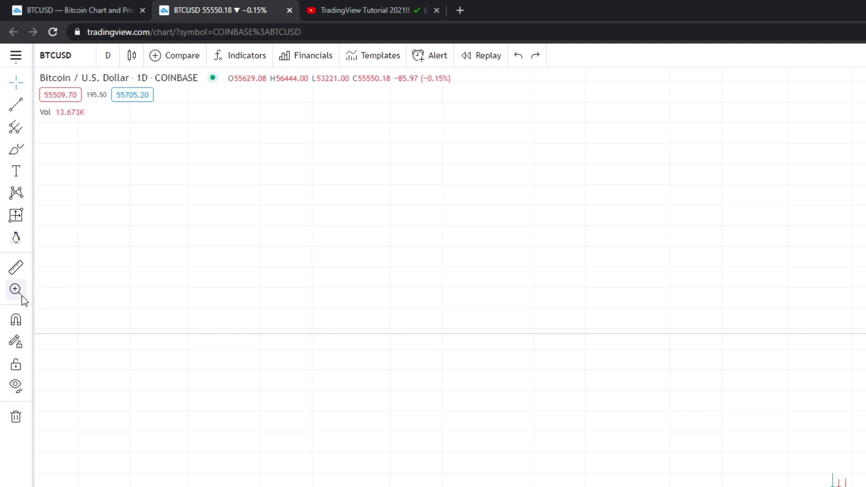
Zoom in on the area from early January to mid-March 2021, between about 26700 and 64000, and undo the zoom
left_click(16, 289)
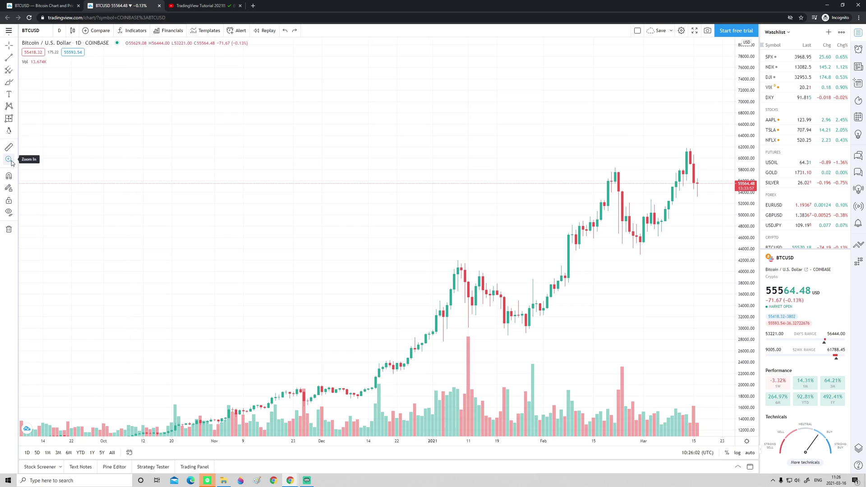
left_click(9, 160)
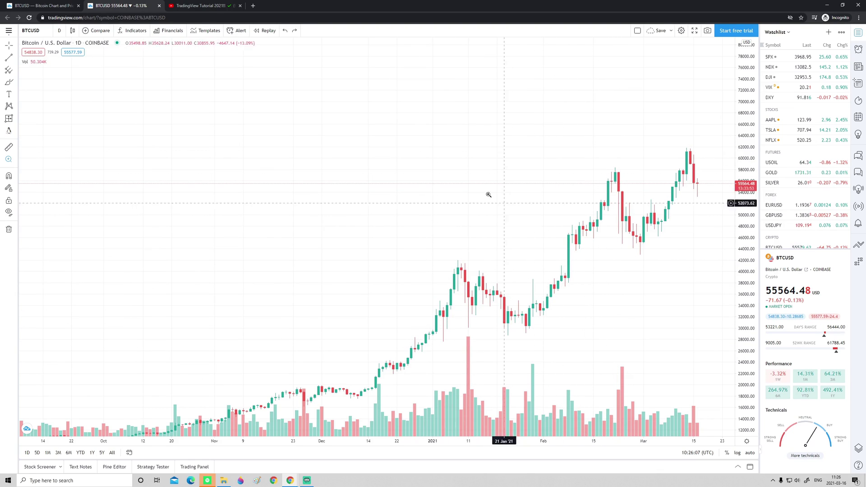
left_click_drag(712, 136, 437, 347)
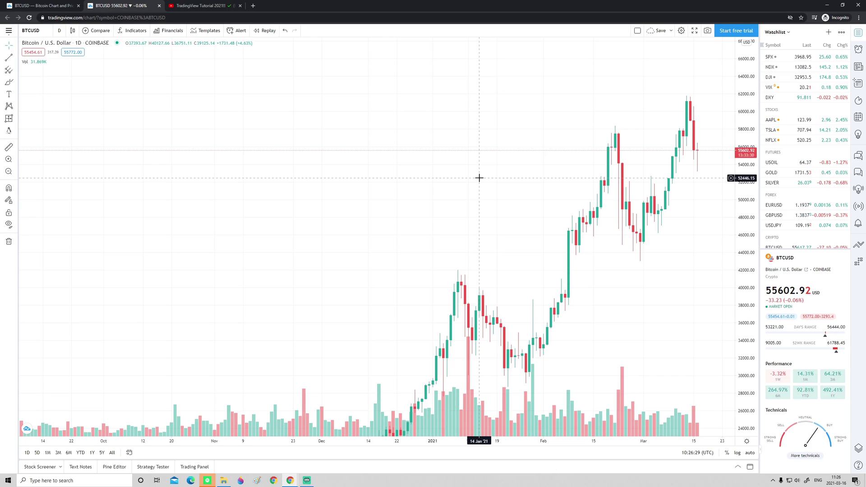
key("ctrl+z")
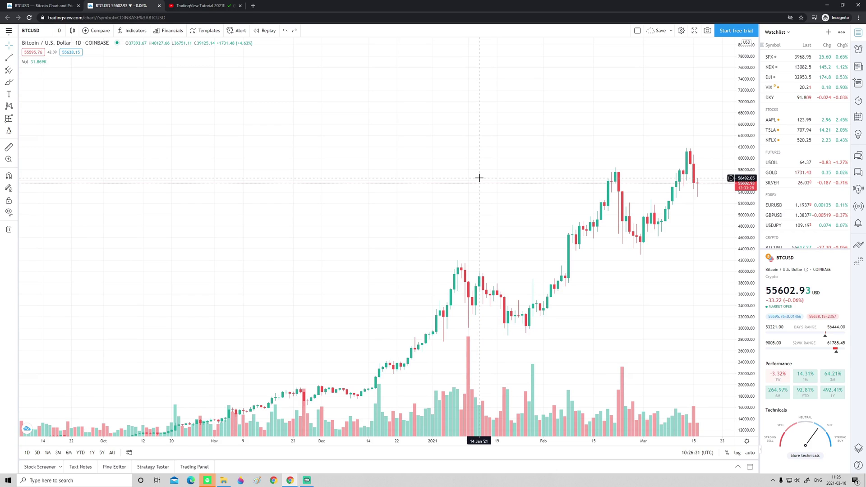